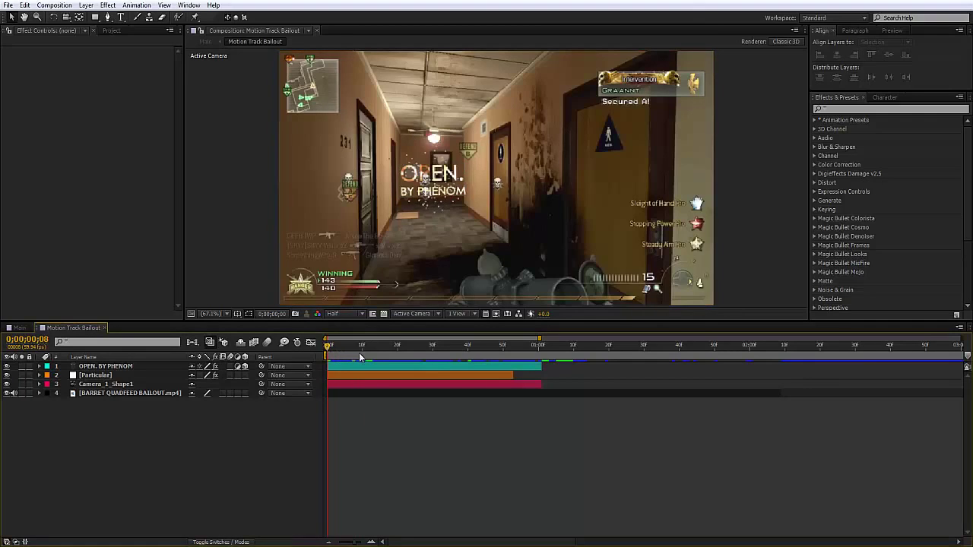
- Scrub through the Motion Track Bailout composition to examine how the tracked title and particles follow the camera
drag(358, 353, 443, 354)
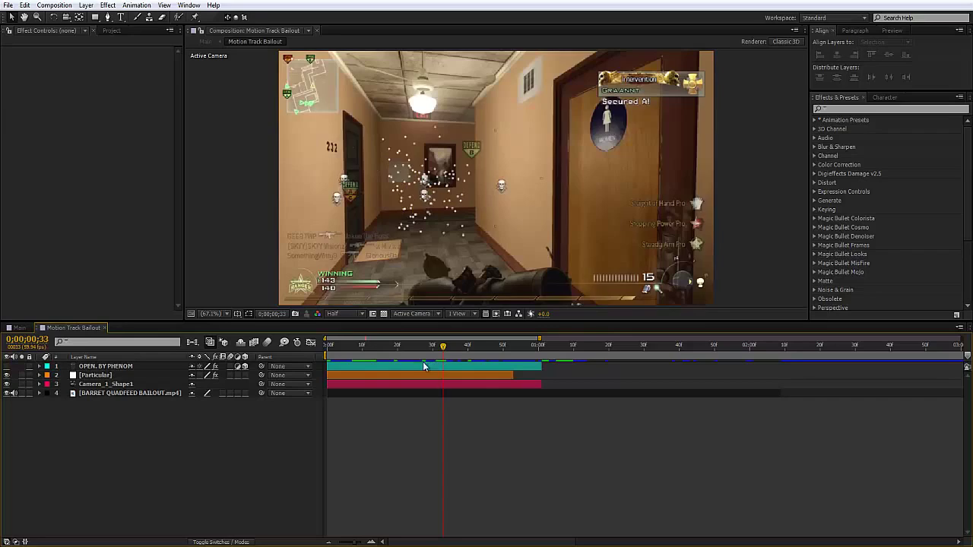
click(387, 348)
click(409, 348)
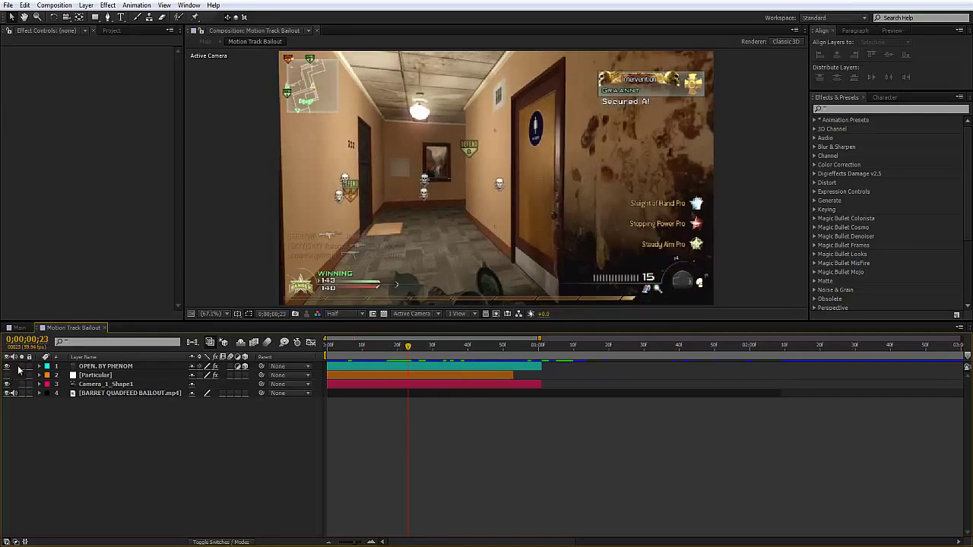
drag(407, 347, 352, 365)
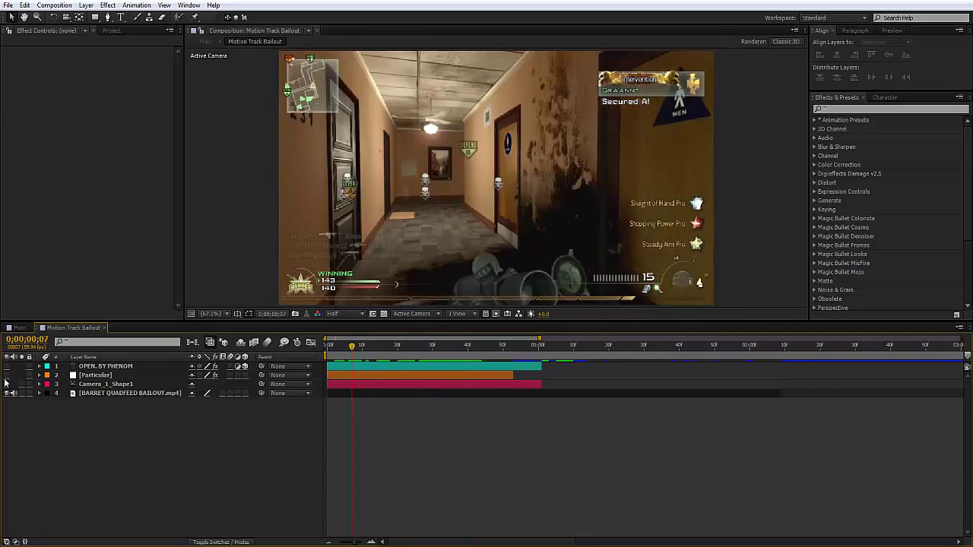
click(386, 384)
drag(362, 354, 328, 355)
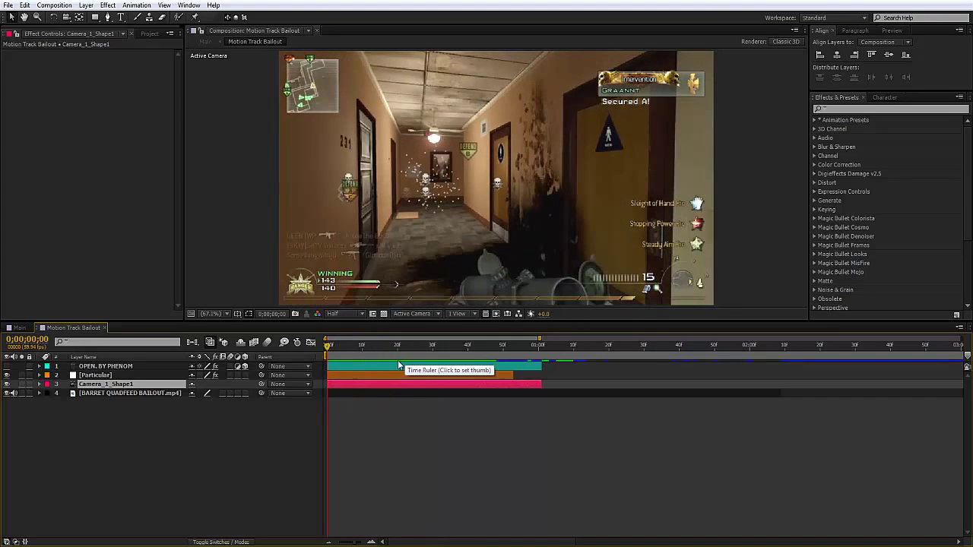
drag(407, 344, 301, 353)
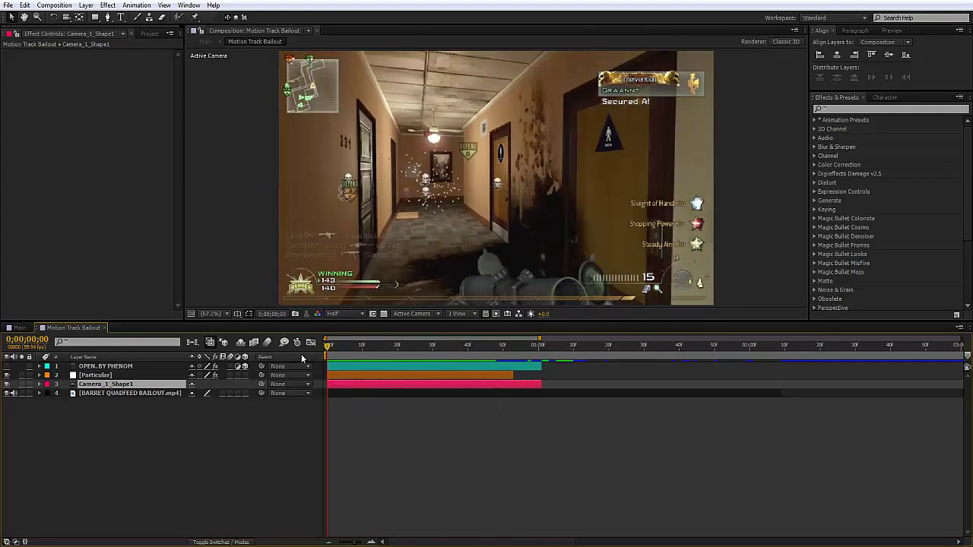
click(431, 440)
- Play back the existing Particular layer over the footage and hide that layer
click(91, 376)
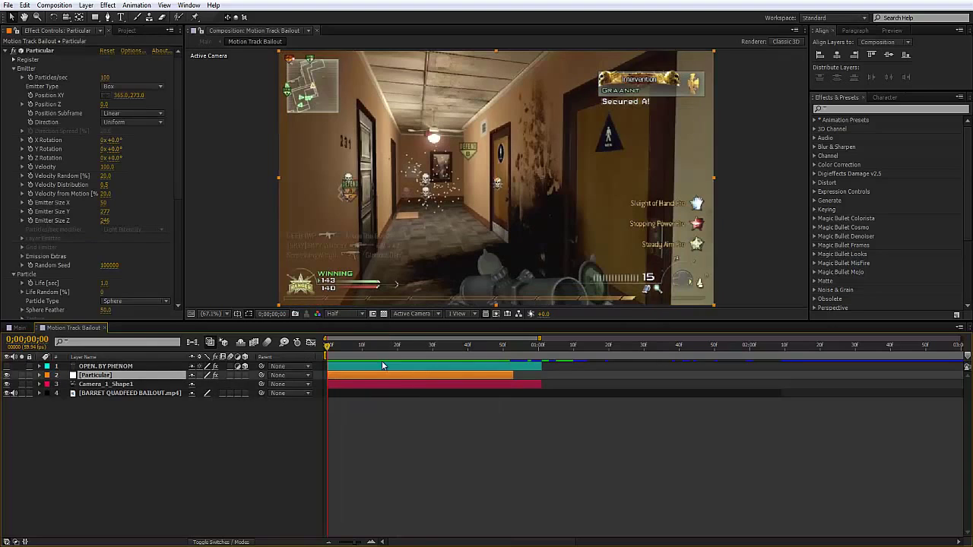
key(space)
key(ctrl+shift+a)
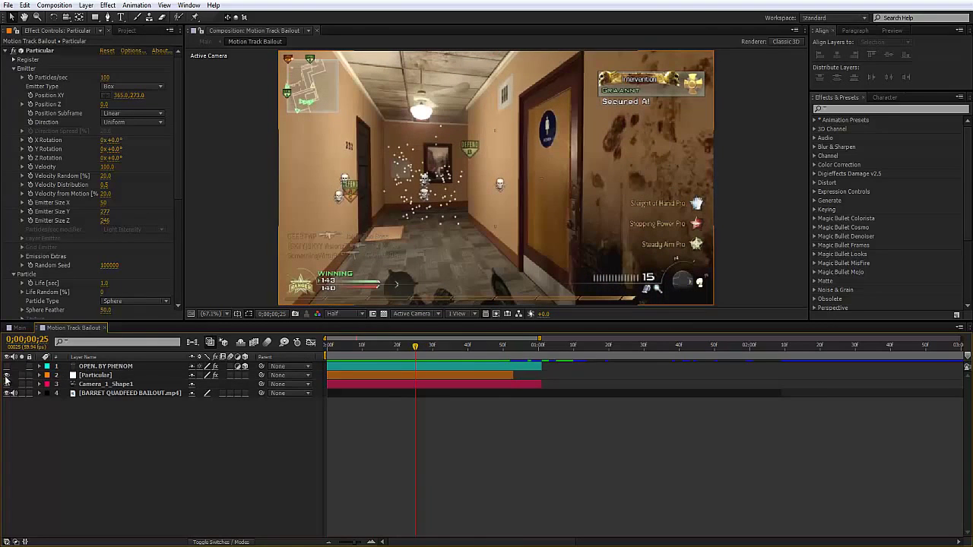
click(8, 376)
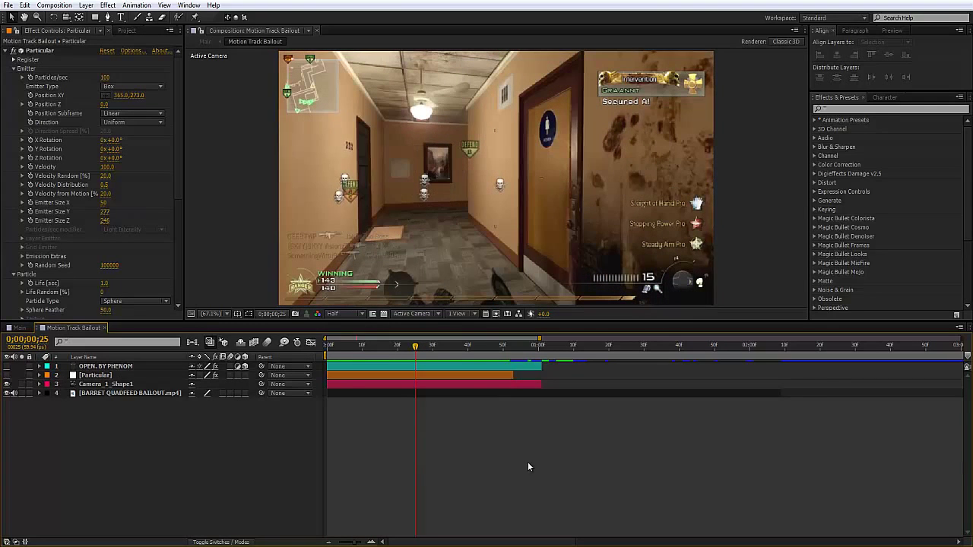
- Create a red 1280 x 720 px solid layer named Particular
click(86, 5)
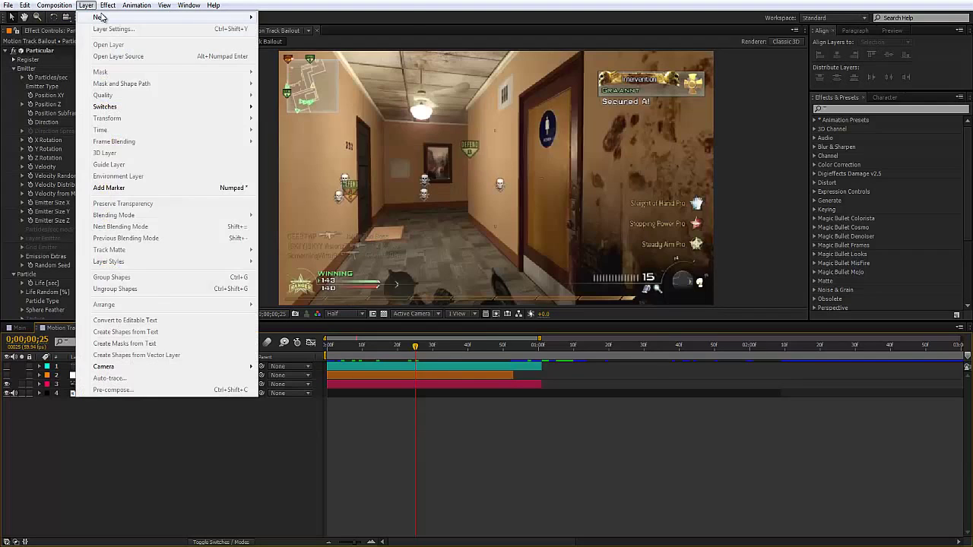
mouse_move(106, 17)
click(300, 30)
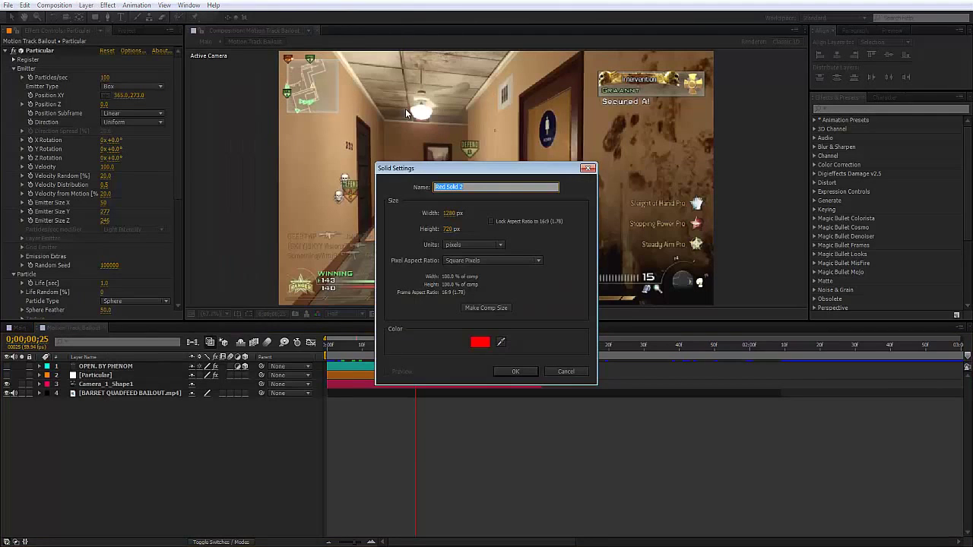
text(Particular)
key(Return)
- Find the Trapcode Particular effect and apply it to the new red Particular solid
click(843, 109)
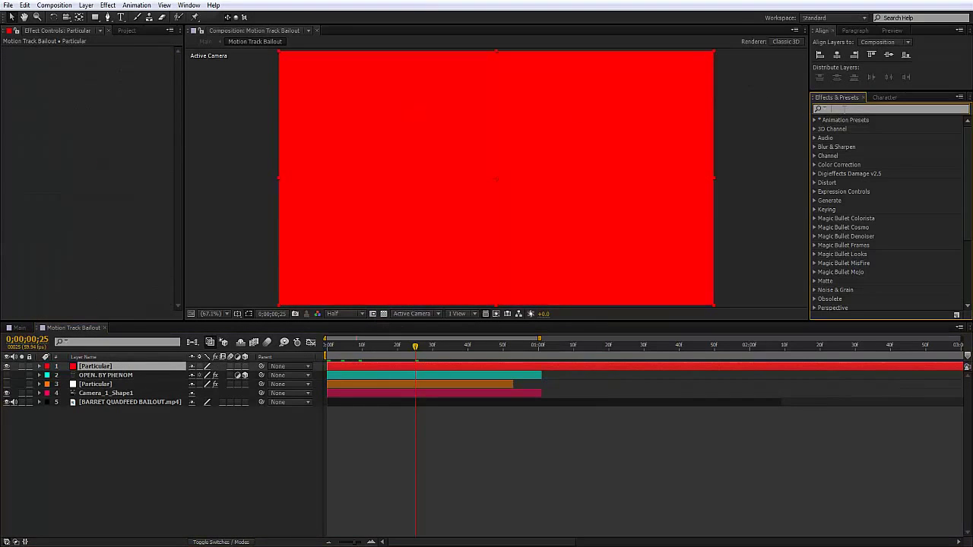
text(particu)
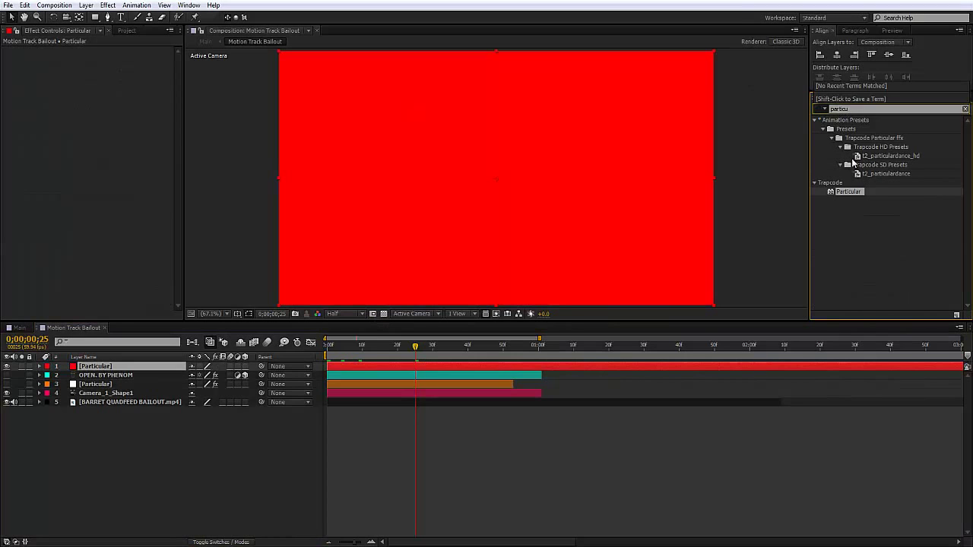
drag(848, 192, 356, 369)
click(414, 465)
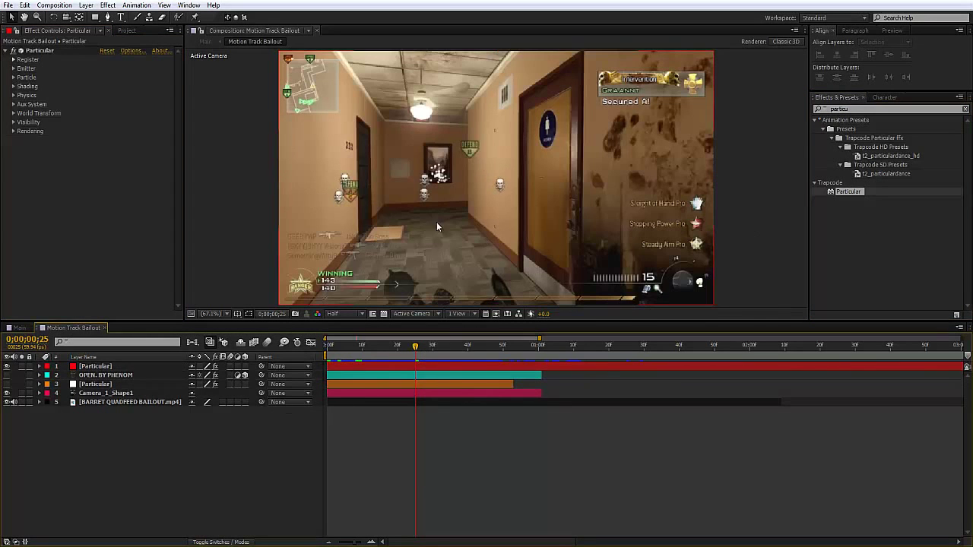
- Solo the new Particular layer and scrub from the start to 0;00;00;47 to examine how its particles emit
click(21, 366)
drag(401, 359, 307, 348)
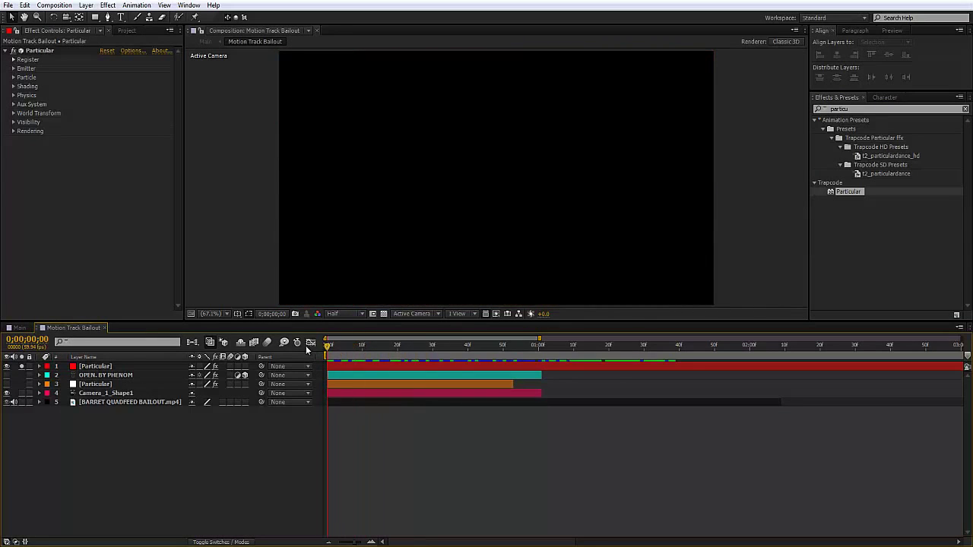
drag(372, 347, 493, 347)
- Trim the new Particular layer's start at 0;00;00;47 and slide the layer back to the beginning of the composition
click(474, 365)
click(444, 352)
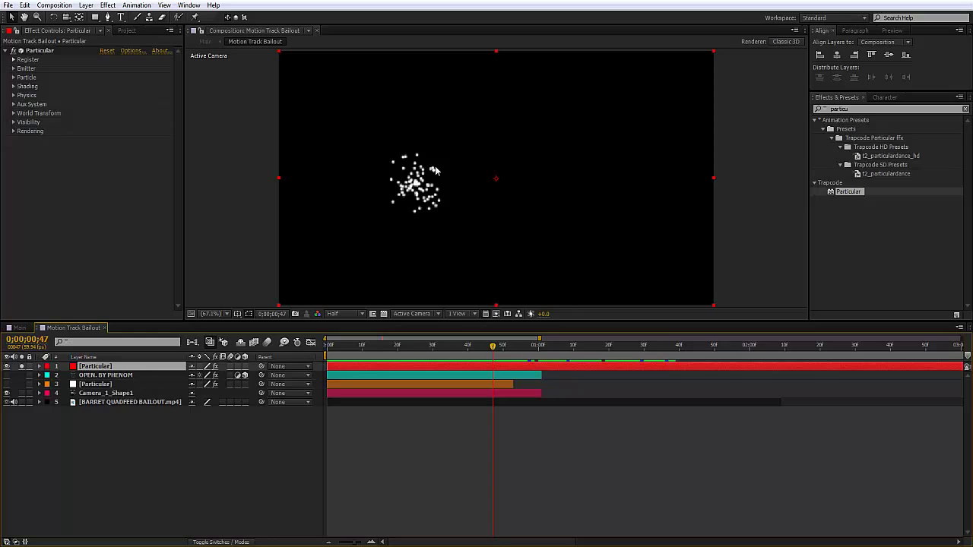
key(alt+bracketleft)
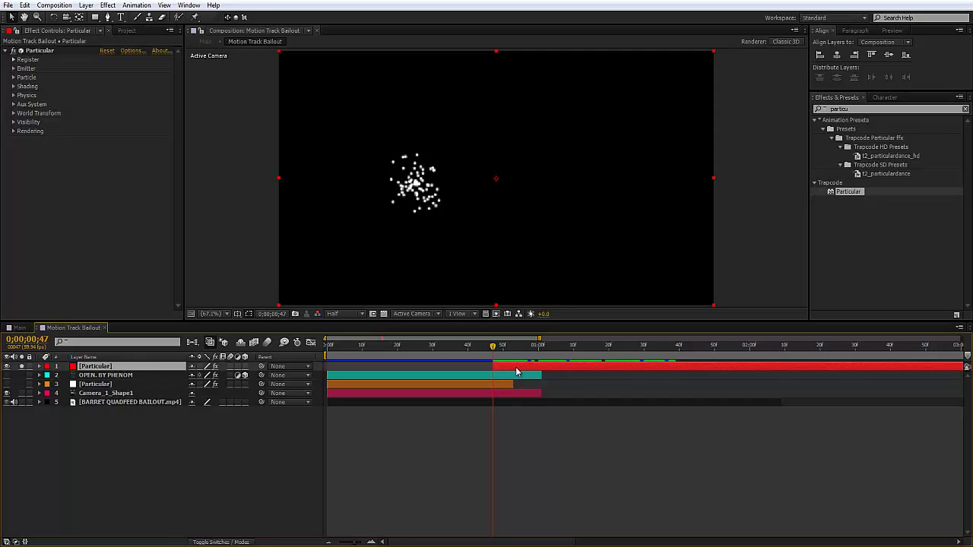
drag(516, 372, 351, 371)
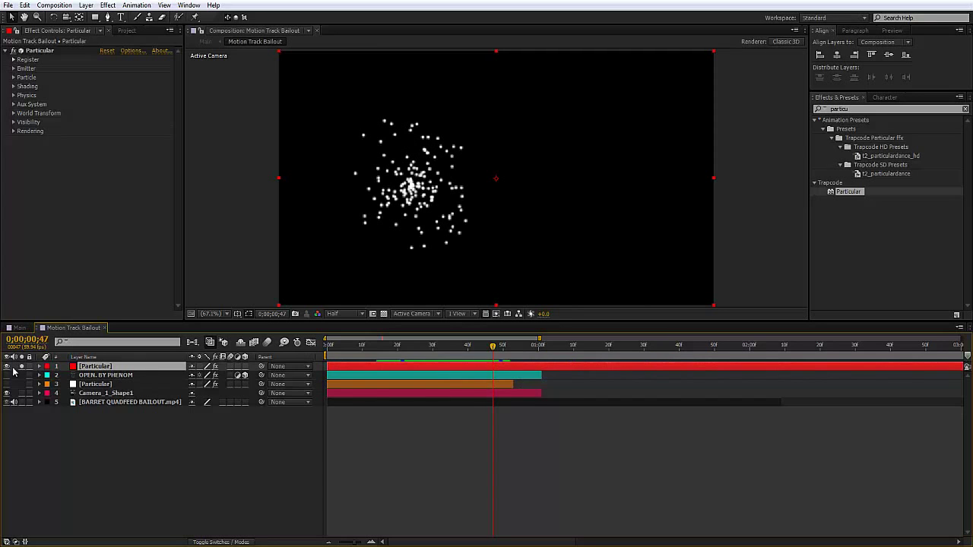
- Unsolo the new Particular layer and scrub the timeline to check its particles over the footage
click(29, 368)
click(29, 367)
click(22, 366)
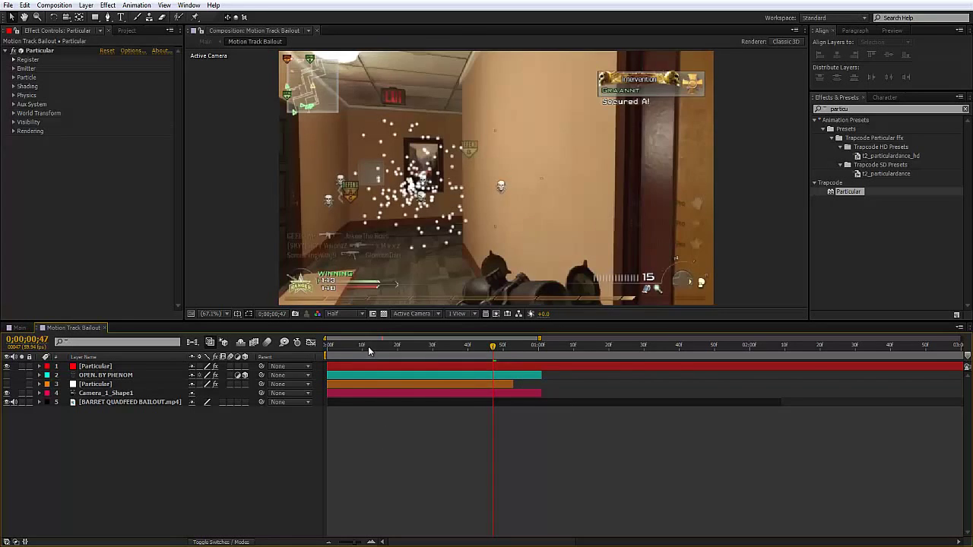
drag(368, 347, 424, 349)
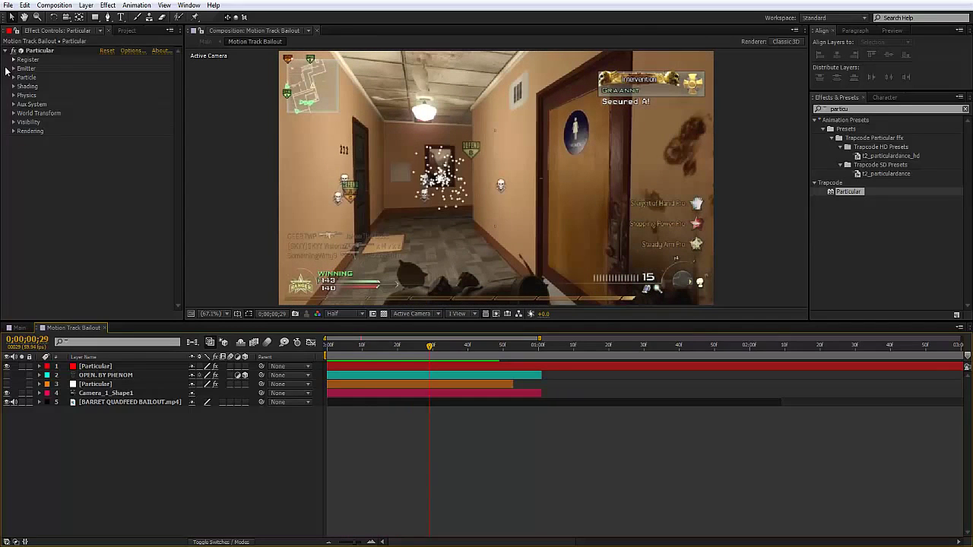
- Set the Particular effect's Emitter Type to Box
click(13, 68)
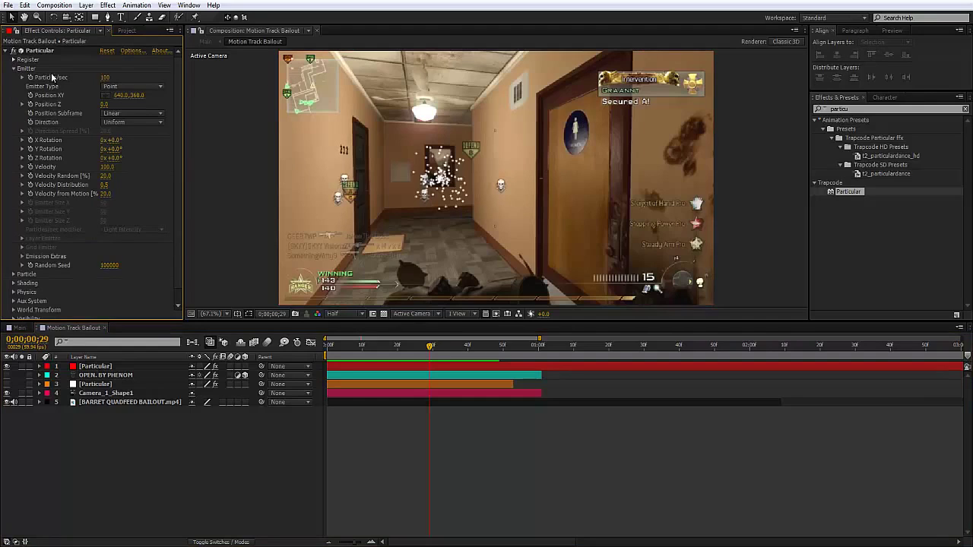
click(129, 87)
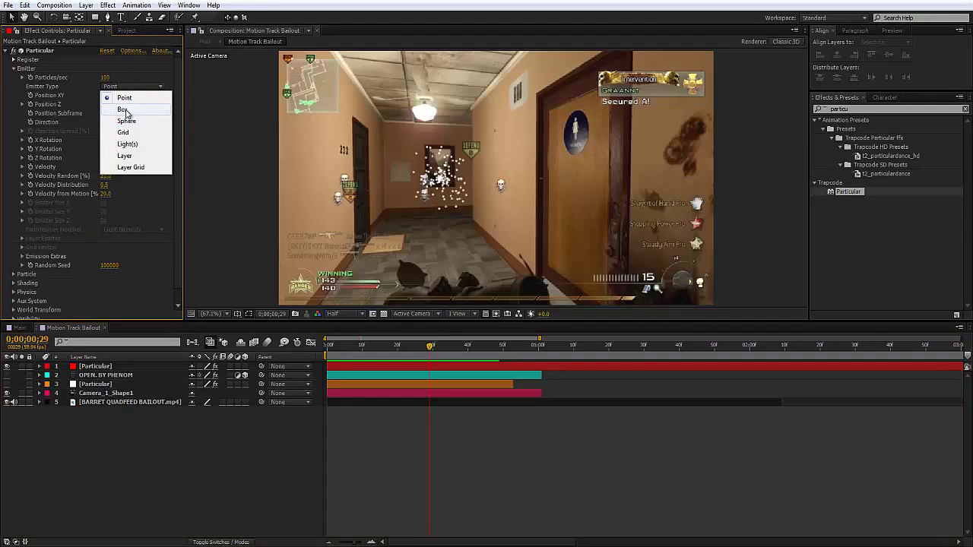
click(132, 111)
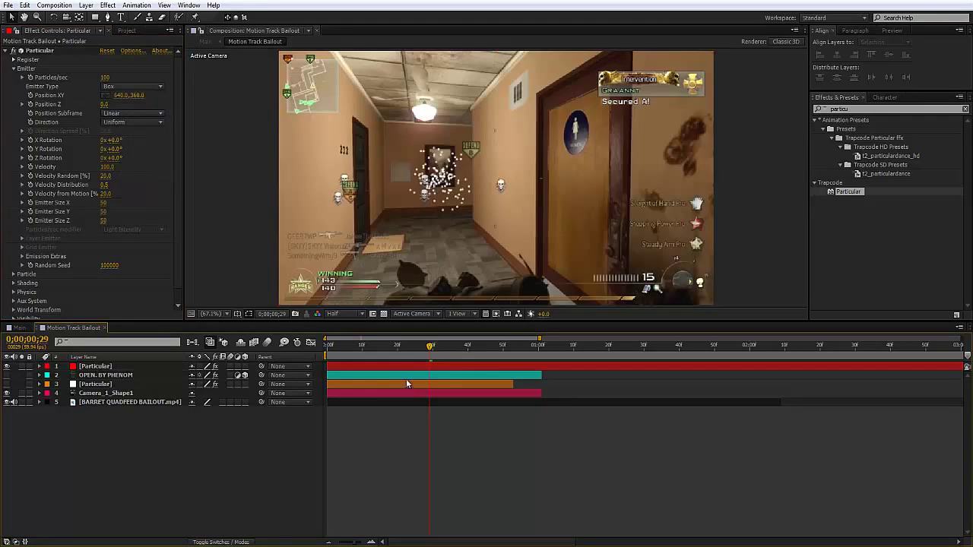
- Trim the end of the new Particular layer at 0;00;01;01 and return to the composition's start
drag(365, 355, 541, 370)
click(541, 370)
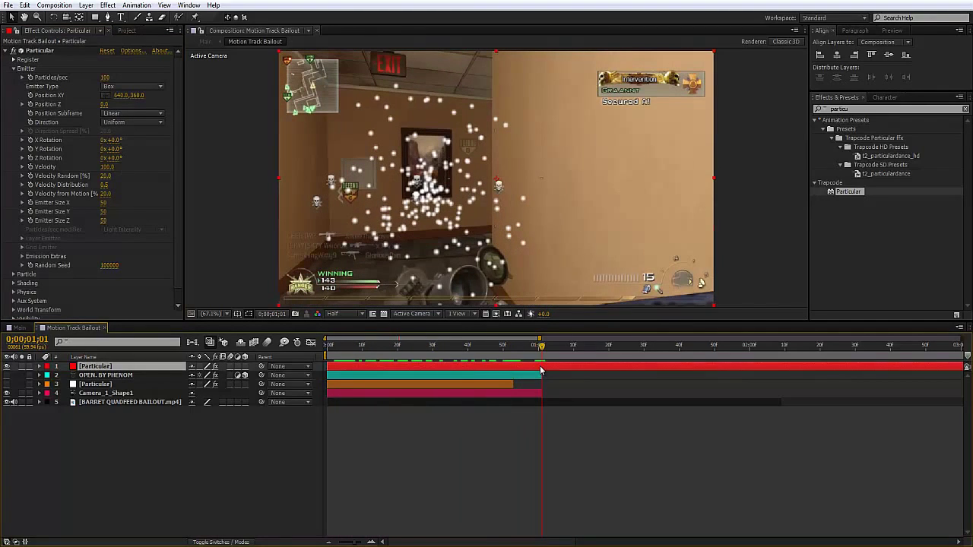
key(alt+bracketright)
key(Home)
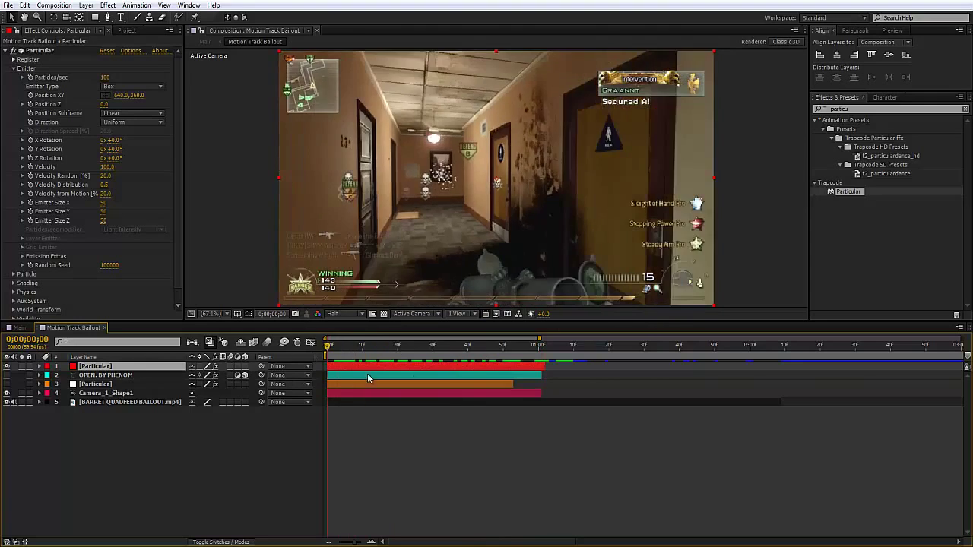
- Move the particle emitter to about 276, 173 in the frame and scrub the timeline to check its placement in the hallway
key(space)
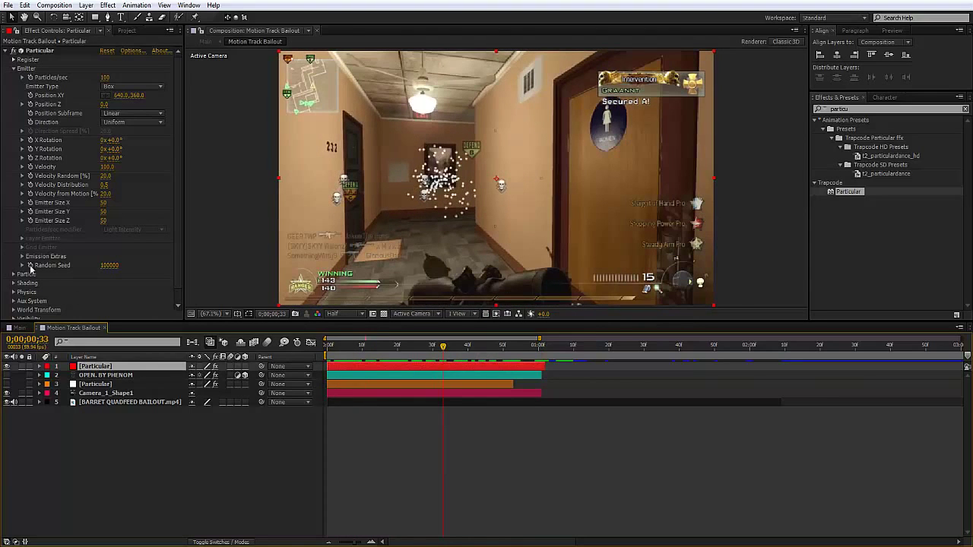
drag(497, 180, 497, 160)
drag(413, 140, 376, 117)
click(518, 452)
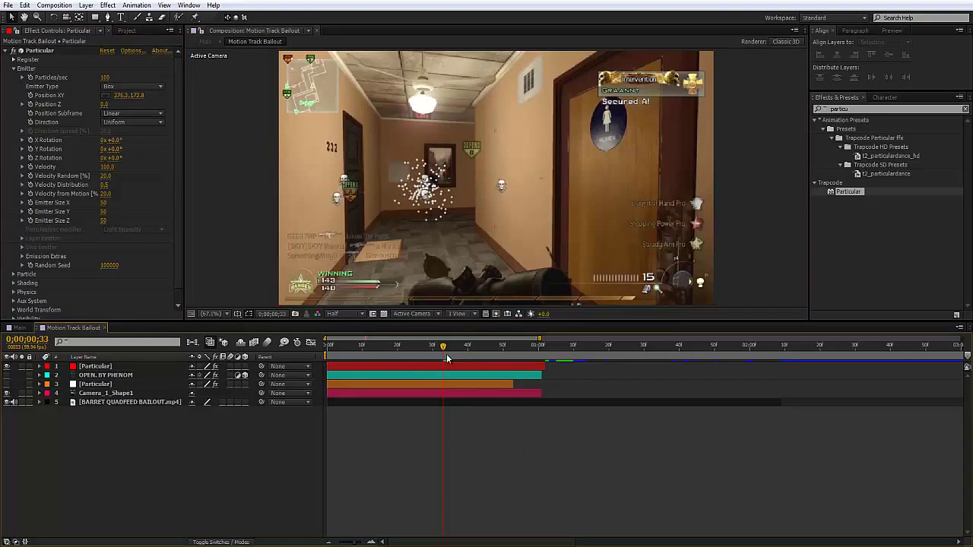
drag(446, 351, 463, 367)
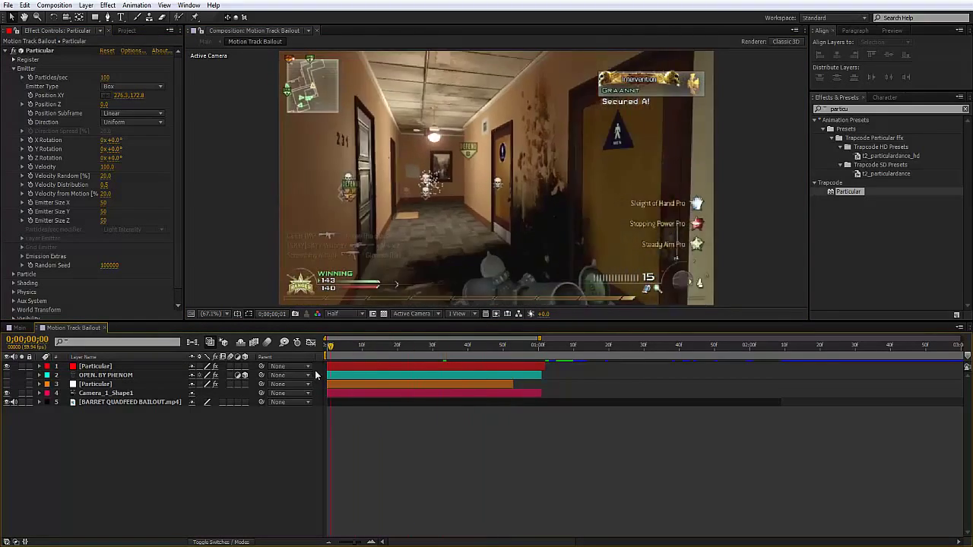
mouse_move(398, 356)
mouse_down()
mouse_move(342, 356)
mouse_move(485, 354)
mouse_move(396, 357)
mouse_up()
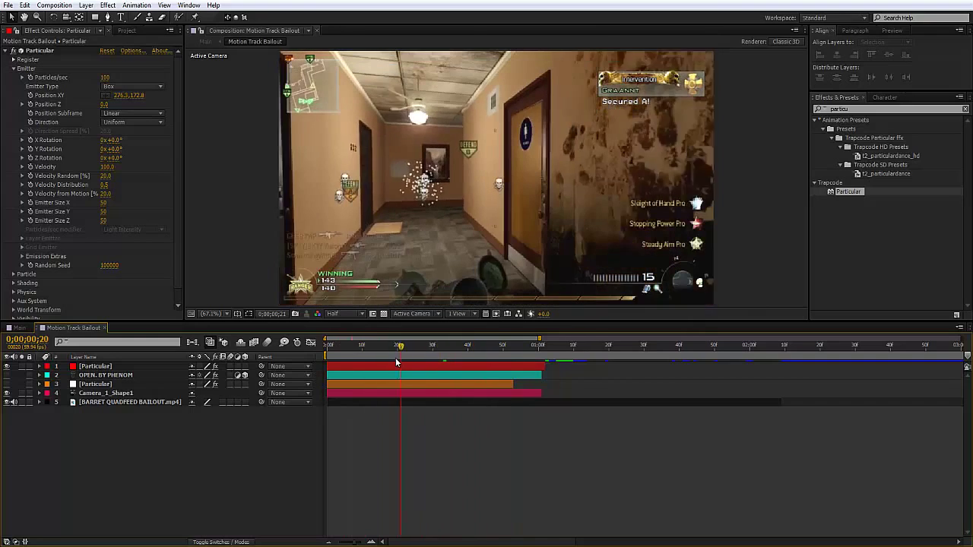
- Try larger Emitter Size X and Emitter Size Y values, and return both to 50
click(69, 53)
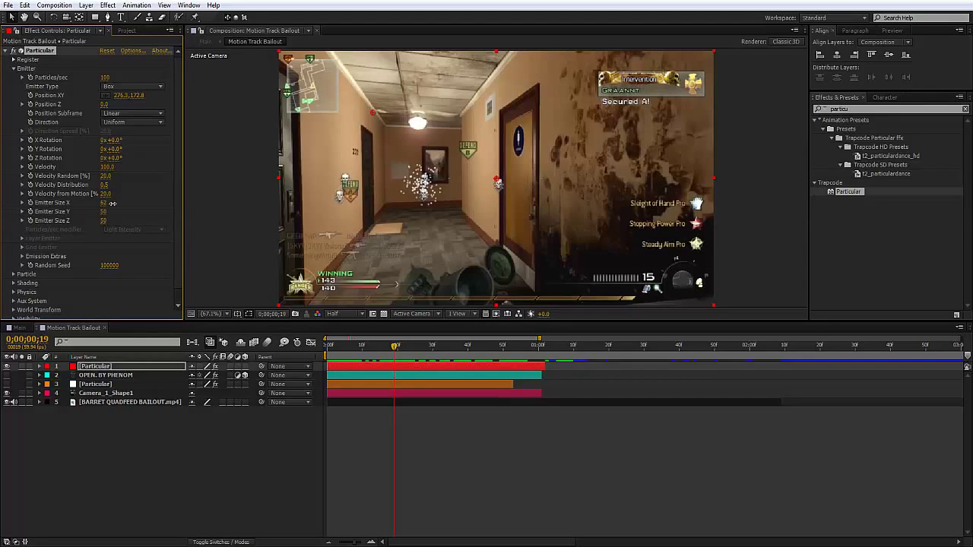
click(105, 203)
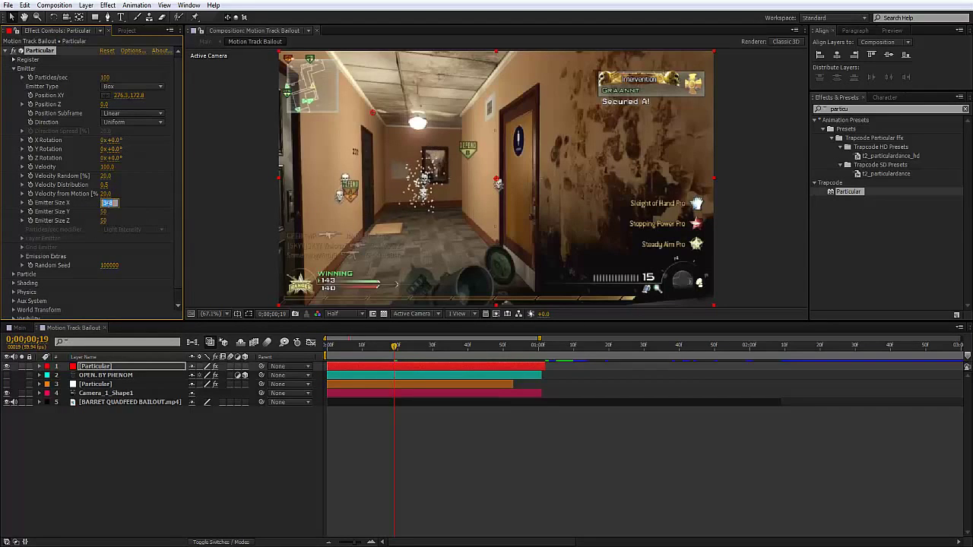
text(50)
click(104, 212)
drag(104, 211, 228, 217)
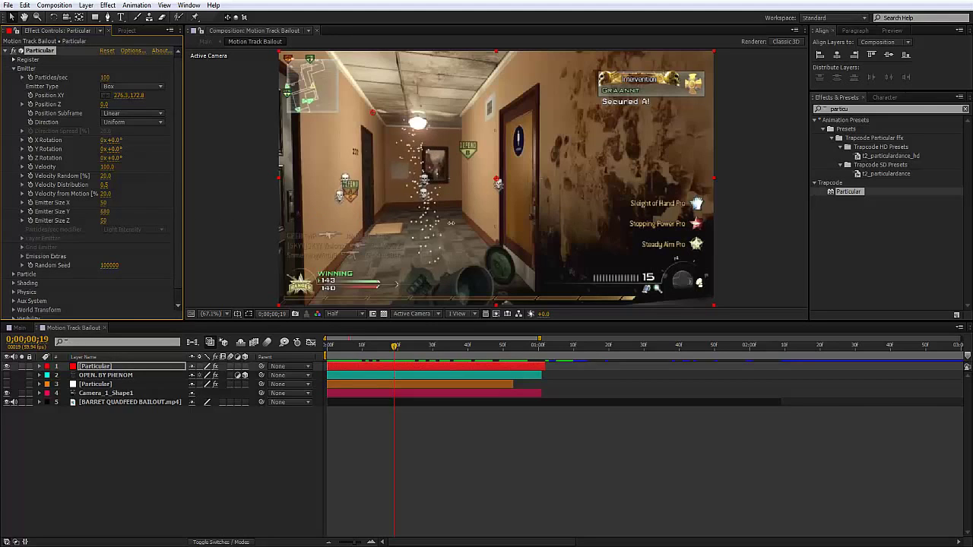
click(105, 211)
text(50)
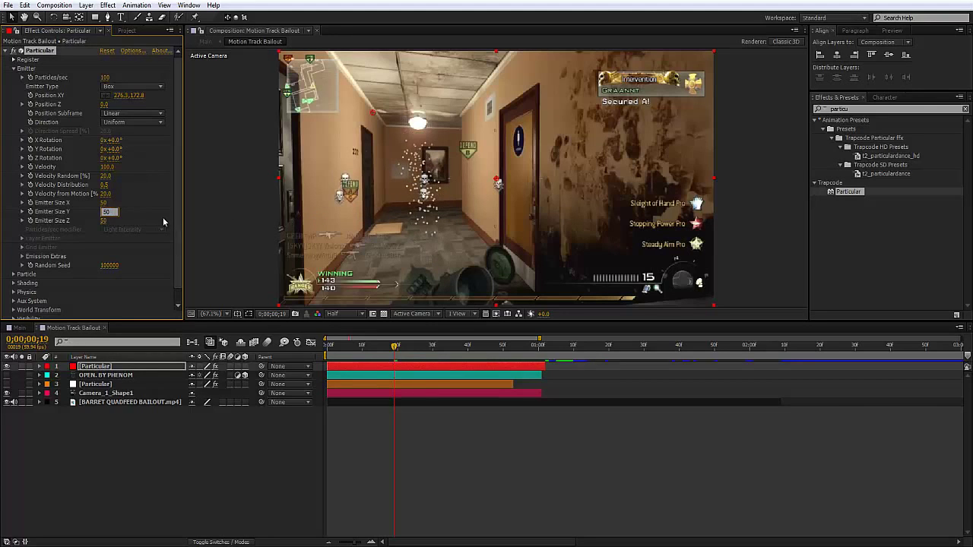
key(Return)
- Set Emitter Size Z to 296 and Emitter Size X to 503, scrub to check the spread, and collapse the Emitter settings
drag(107, 221, 167, 220)
drag(102, 204, 453, 289)
drag(384, 359, 457, 349)
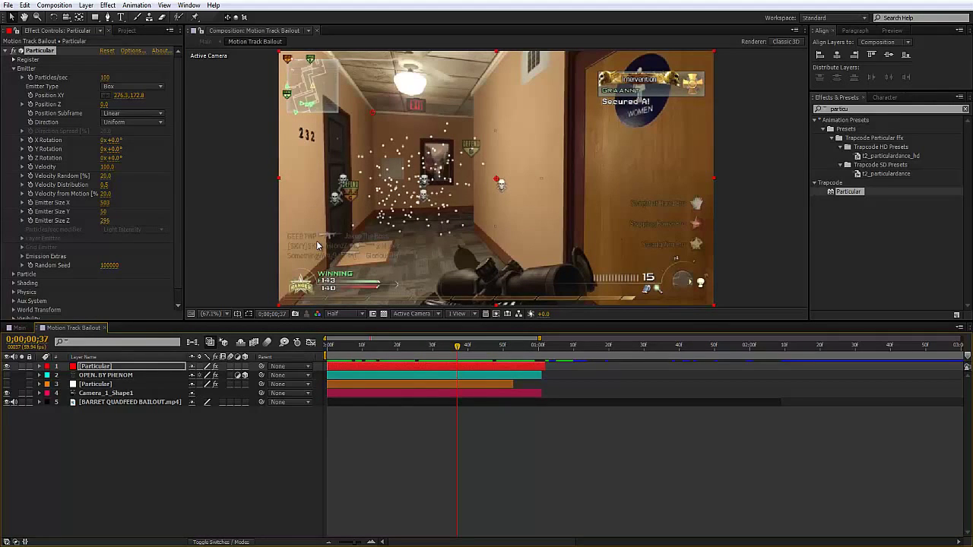
drag(391, 351, 395, 382)
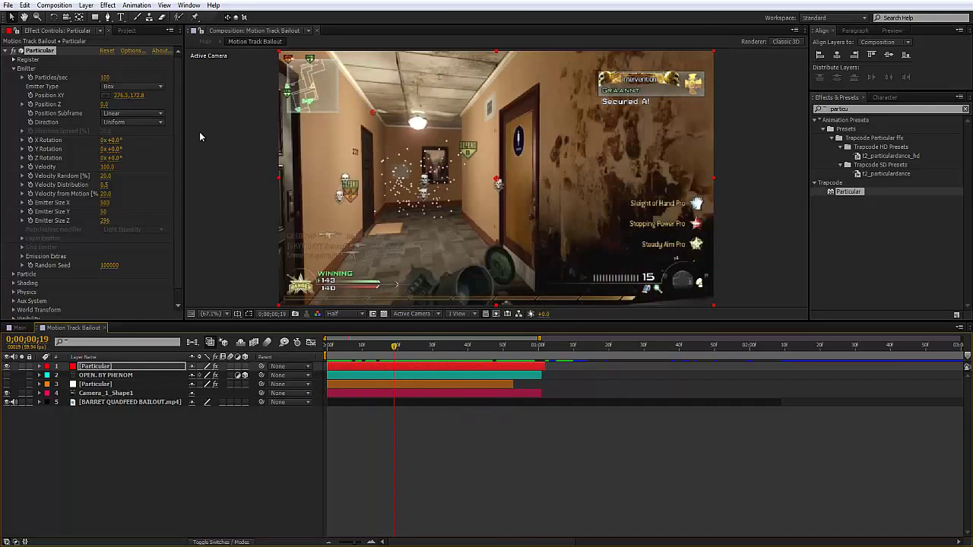
click(14, 69)
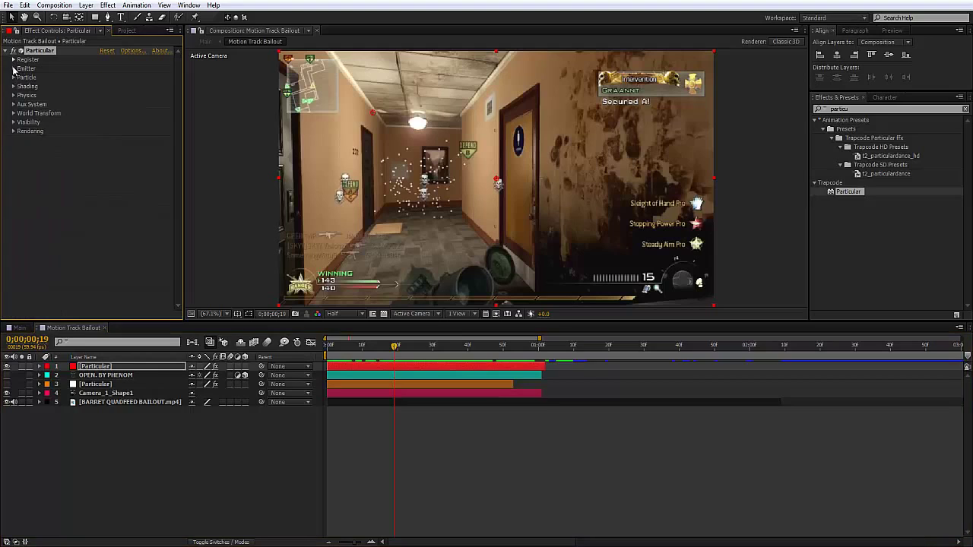
- Try Particular Gravity values of -300 and 300, then undo them and scrub through the particle motion
click(13, 95)
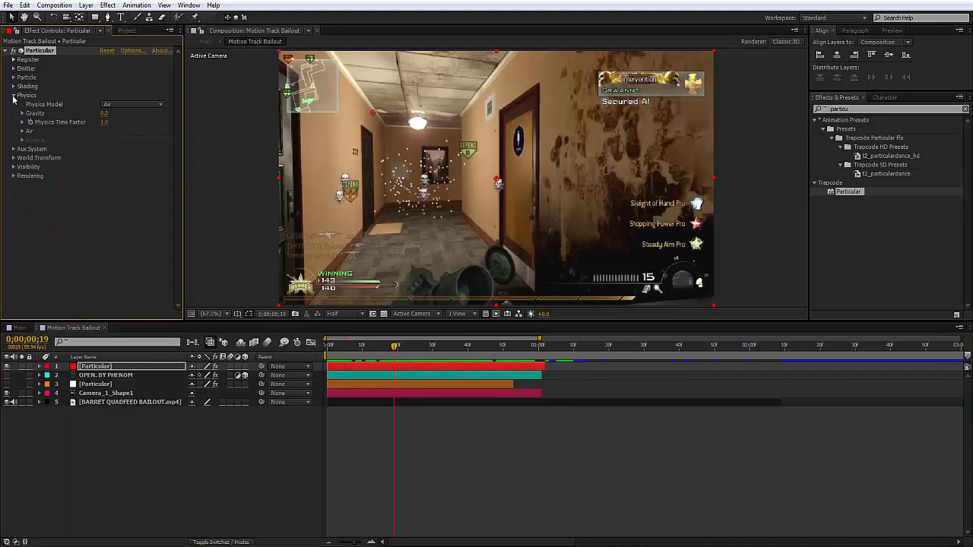
click(105, 115)
text(-300)
key(Return)
mouse_move(366, 355)
mouse_down()
mouse_move(331, 348)
mouse_move(493, 347)
mouse_move(358, 347)
mouse_move(376, 347)
mouse_up()
click(107, 115)
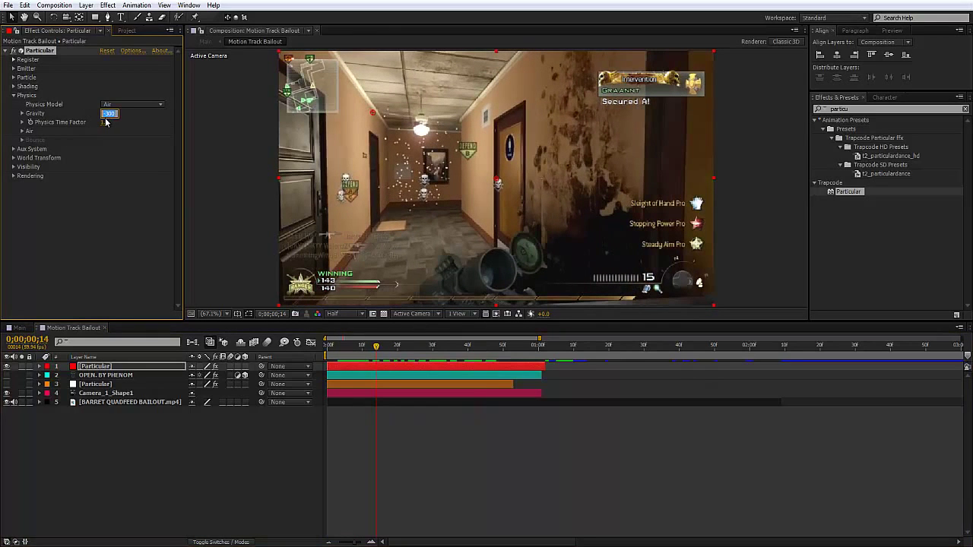
text(300)
key(Return)
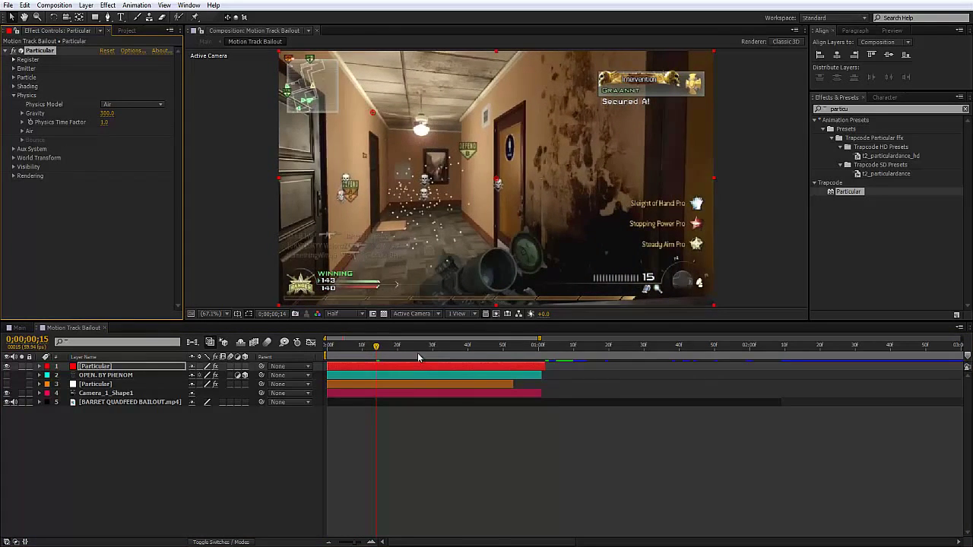
key(space)
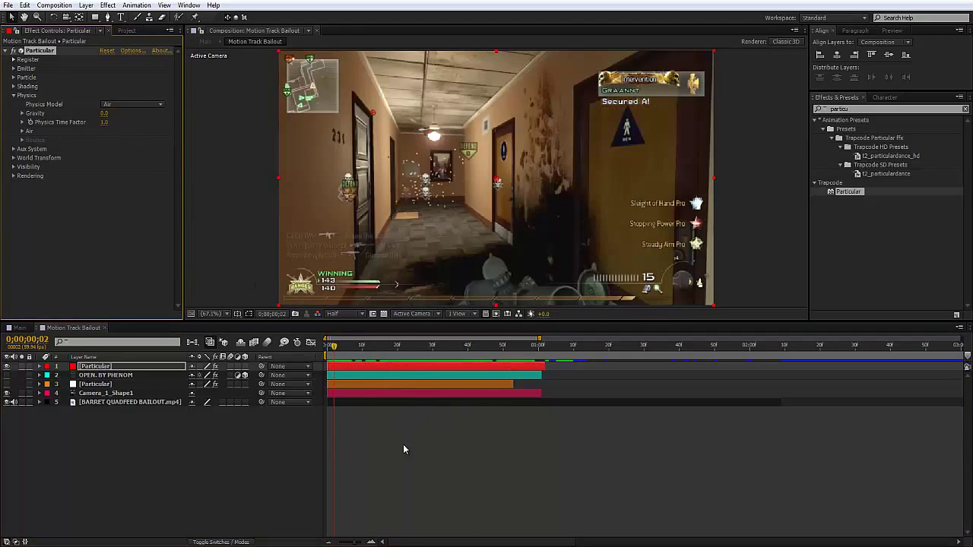
drag(351, 352, 439, 353)
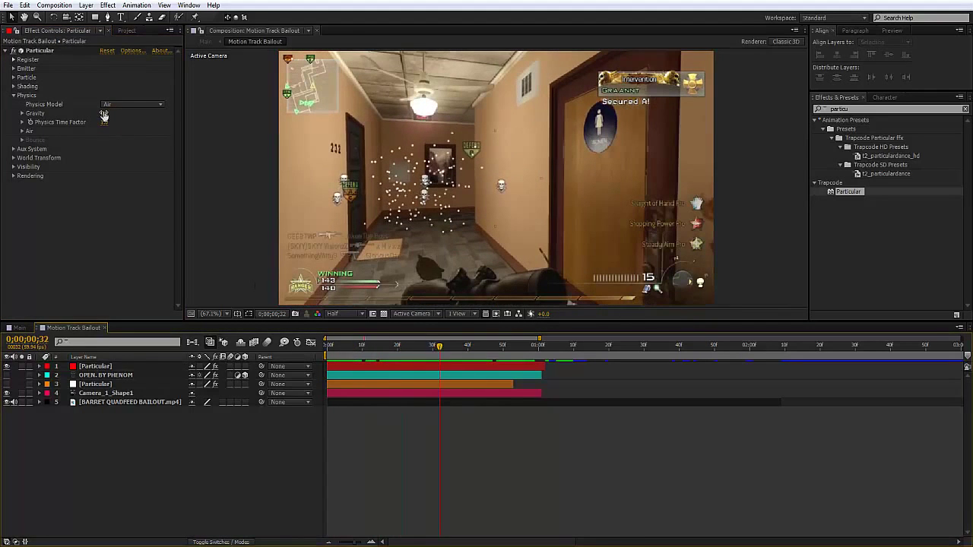
- Set the Gravity of the Particular effect to -300 and scrub back to 0;00;00;12 to check the particle motion
click(104, 113)
text(-300)
key(Return)
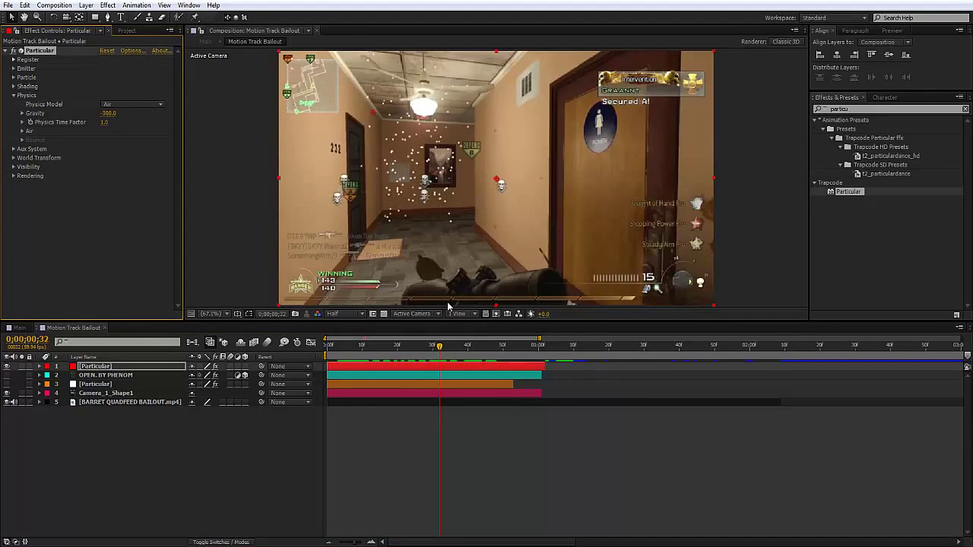
drag(439, 346, 369, 346)
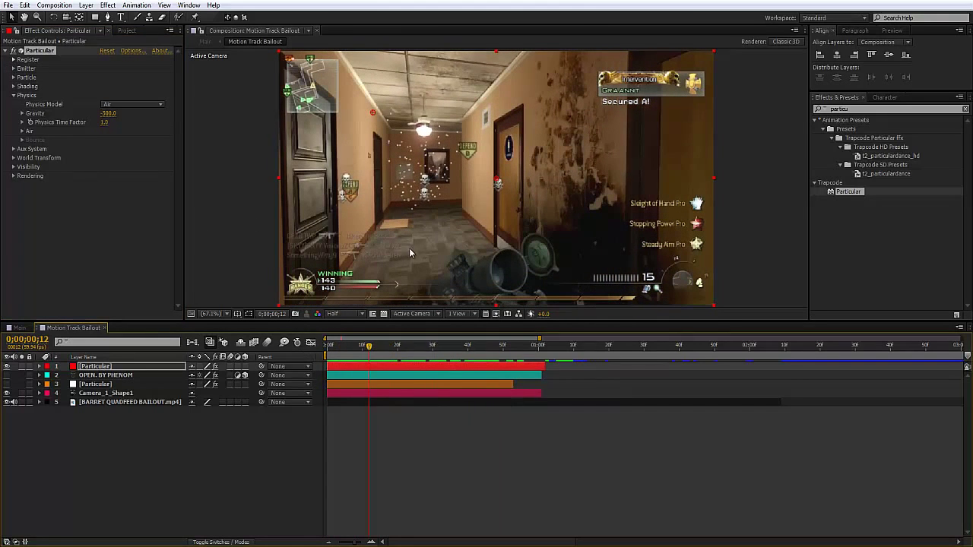
- Try a Gravity of -1000, return it to -300, and scrub towards the start of the composition
click(110, 112)
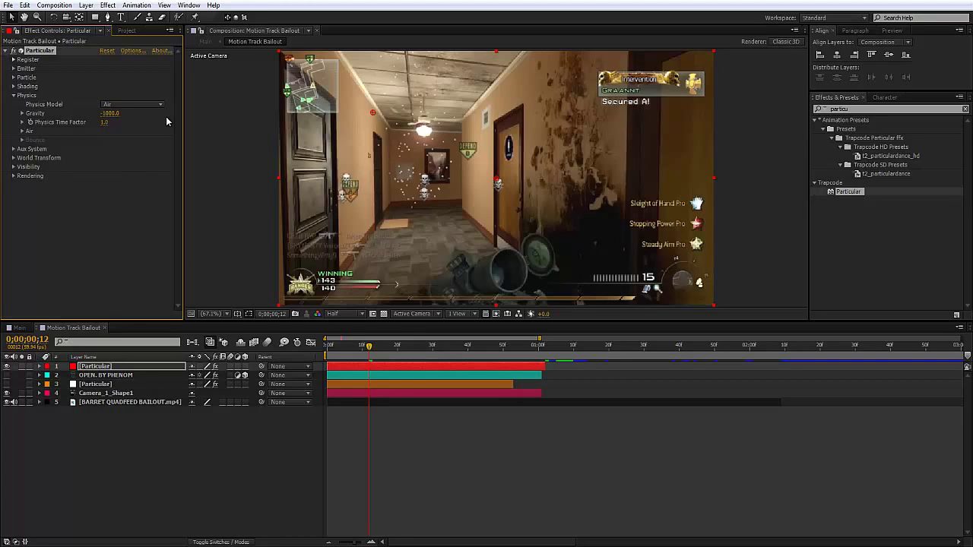
click(120, 112)
click(409, 527)
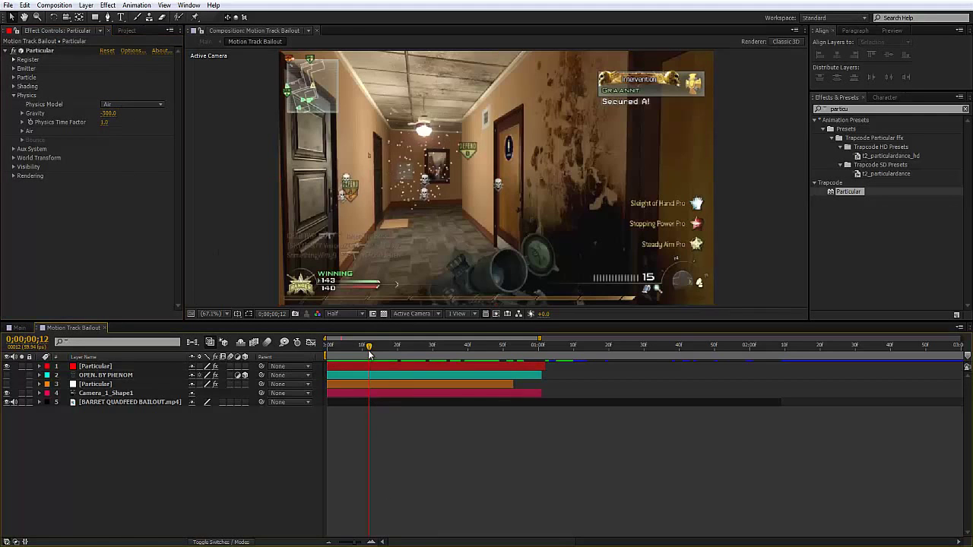
drag(369, 349, 340, 370)
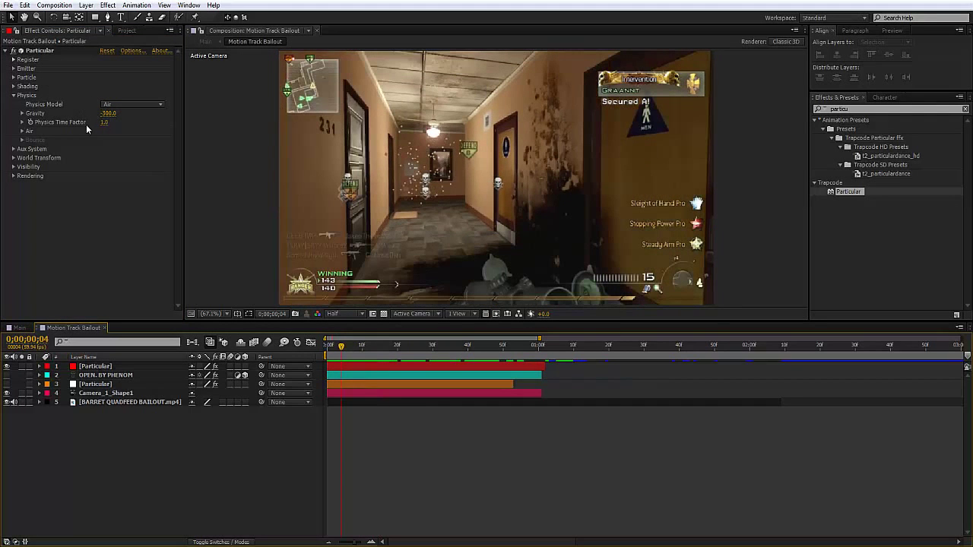
- Collapse the Physics settings, shorten the particle Life to 0.7 seconds, and scrub to check when the particles die out
click(12, 97)
click(500, 347)
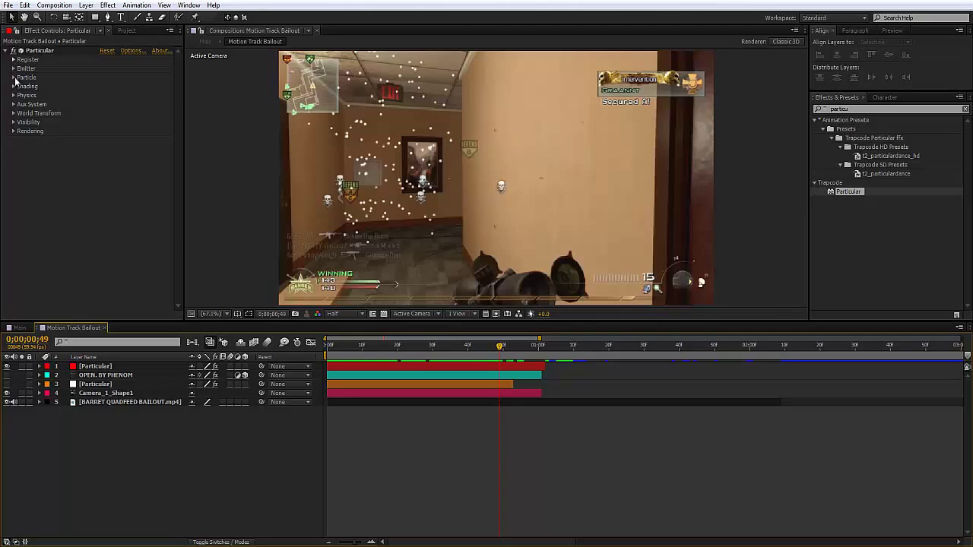
click(13, 77)
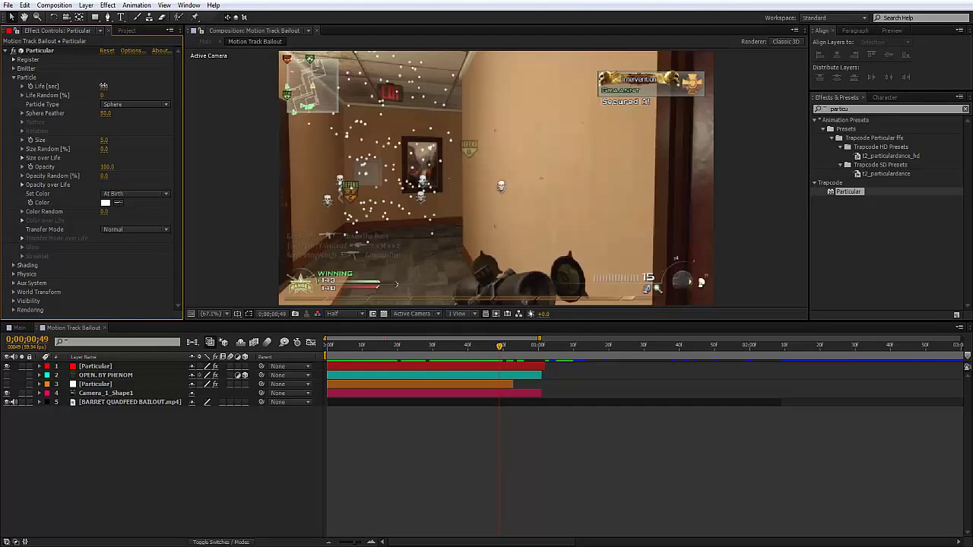
drag(103, 86, 98, 86)
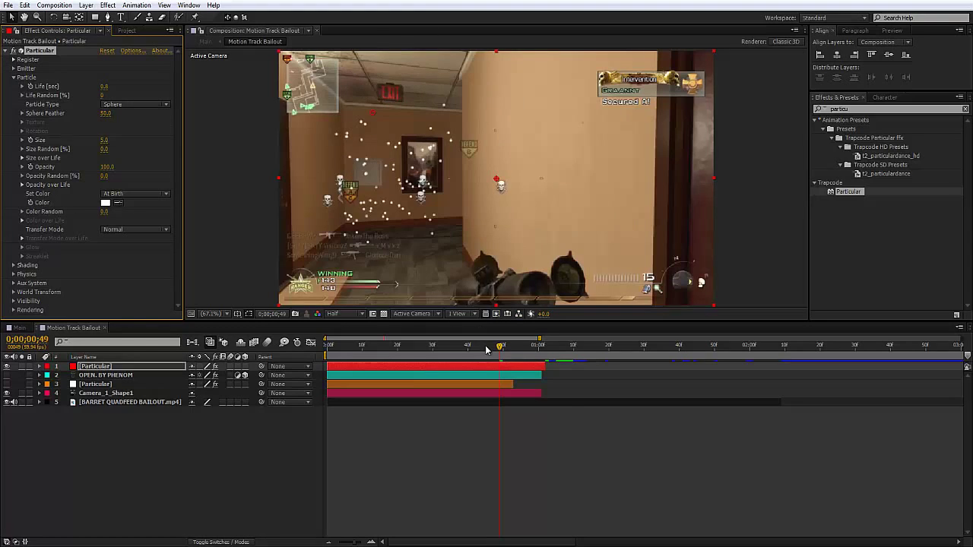
mouse_move(486, 348)
mouse_down()
mouse_move(391, 349)
mouse_move(496, 349)
mouse_move(376, 351)
mouse_move(560, 351)
mouse_move(499, 351)
mouse_up()
drag(434, 367, 468, 375)
click(105, 87)
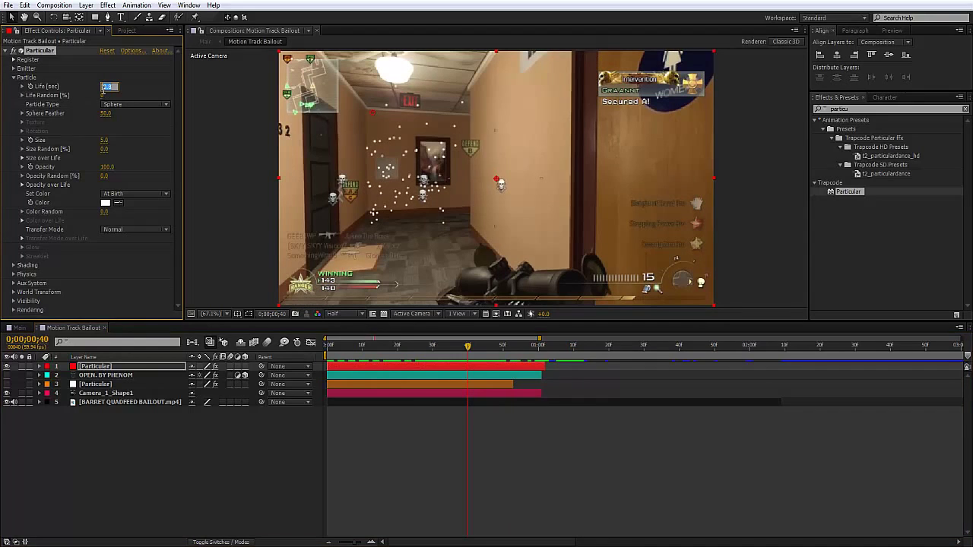
key(Return)
click(422, 443)
drag(397, 346, 500, 373)
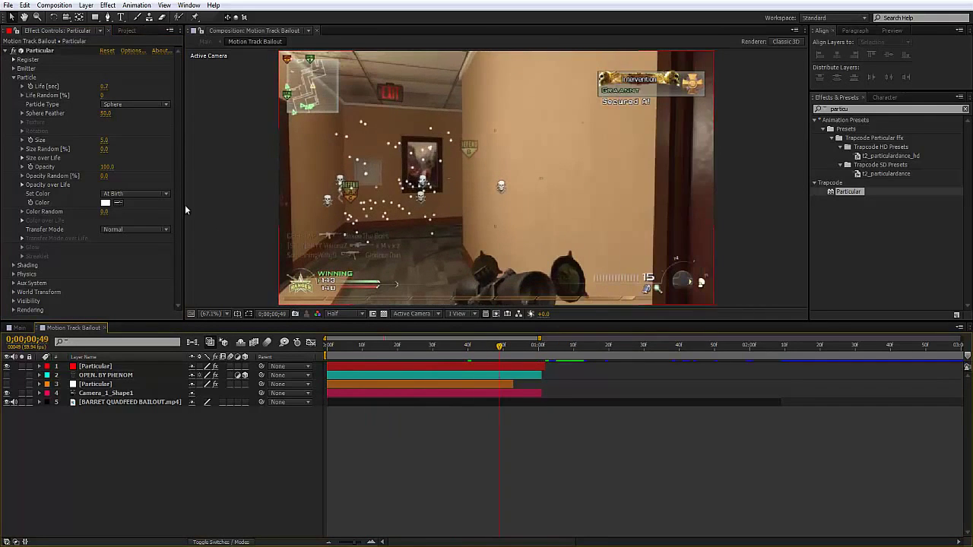
- Set the particle Size to 4 and raise Size Random to 72%
click(107, 141)
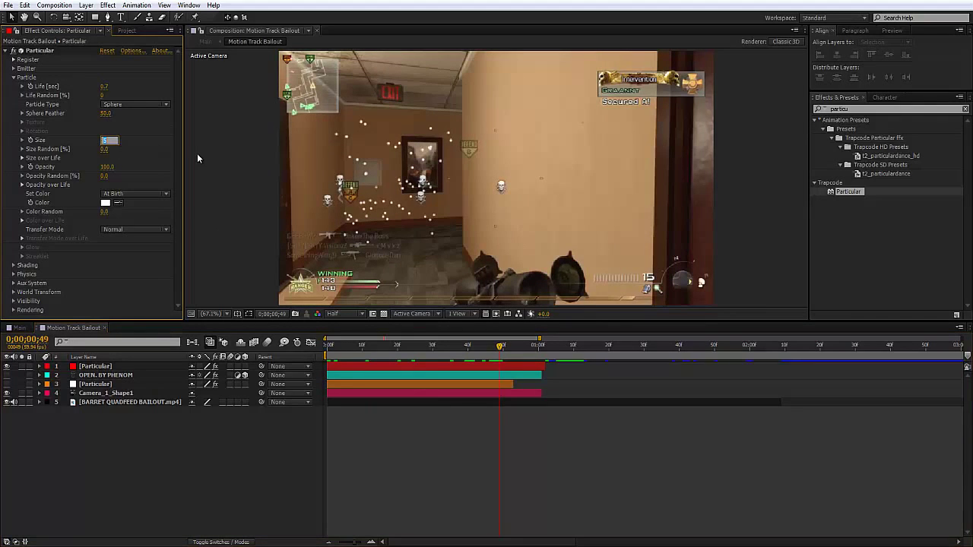
text(4)
key(Return)
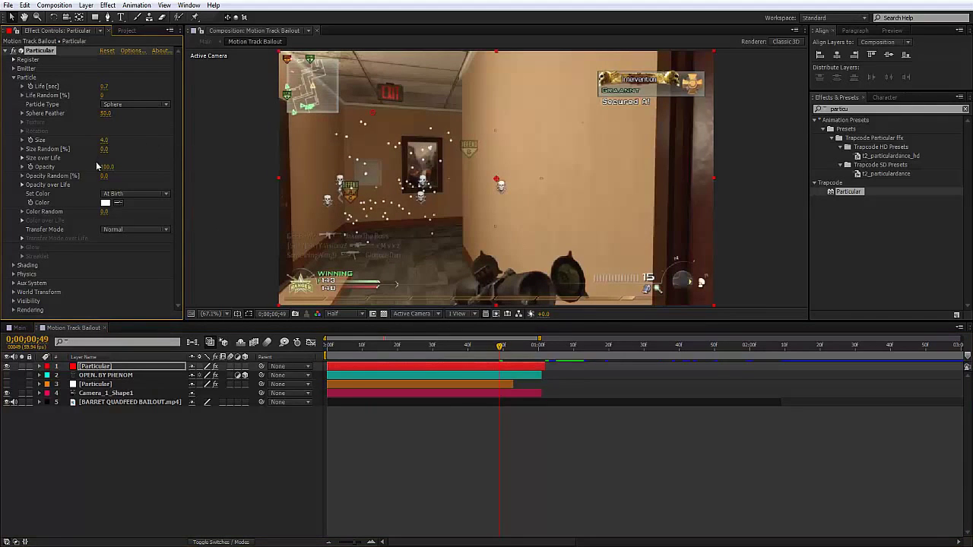
drag(106, 150, 155, 155)
click(95, 187)
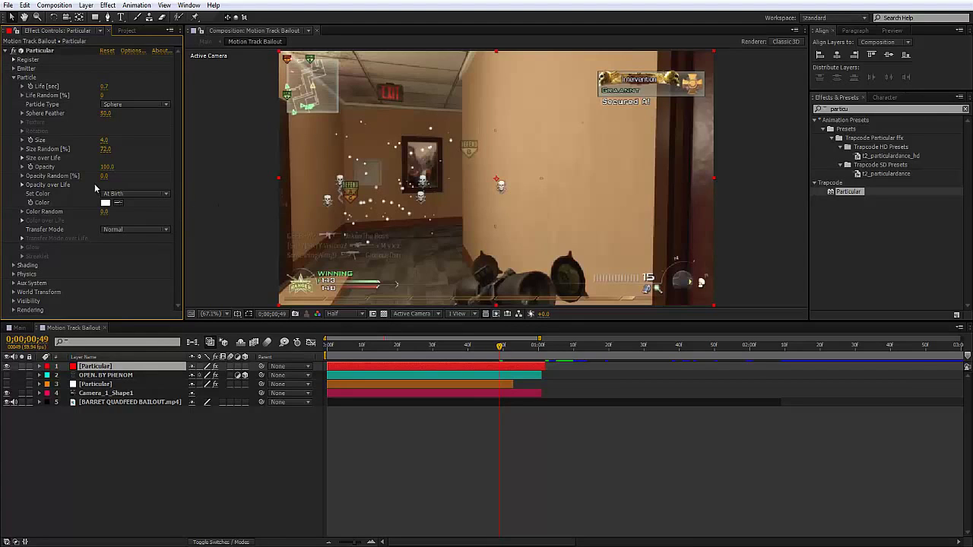
- Try Opacity Random at 100% and undo it, and open the particle color picker, keeping the color white
drag(106, 177, 242, 185)
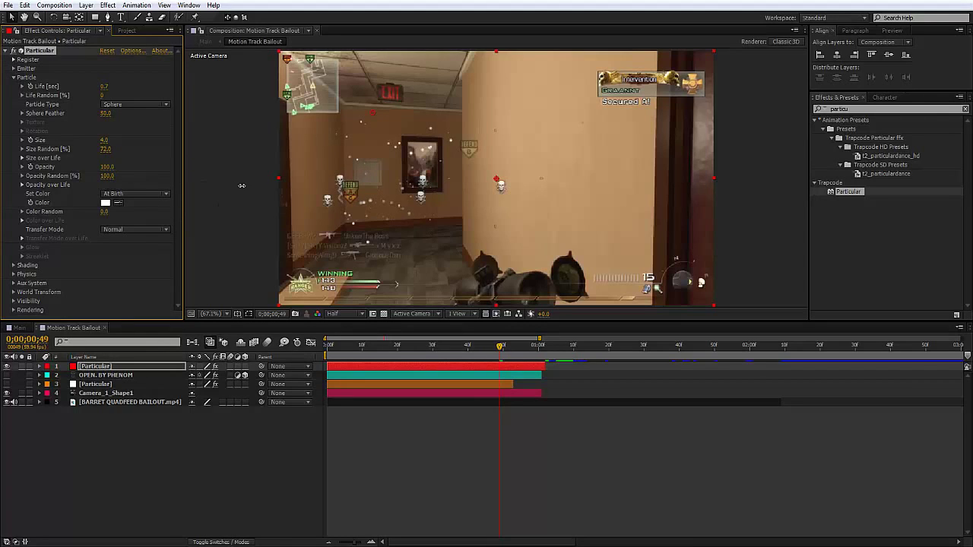
click(133, 174)
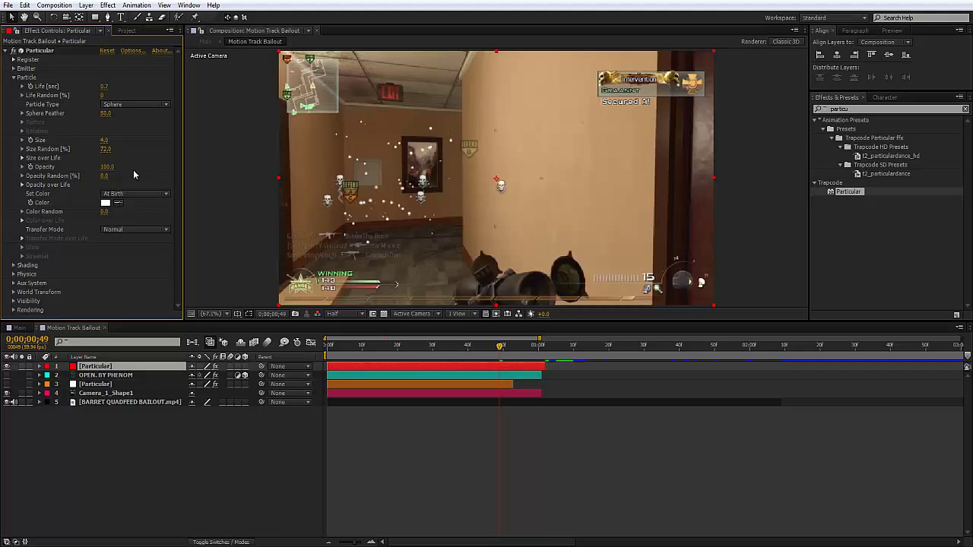
click(105, 203)
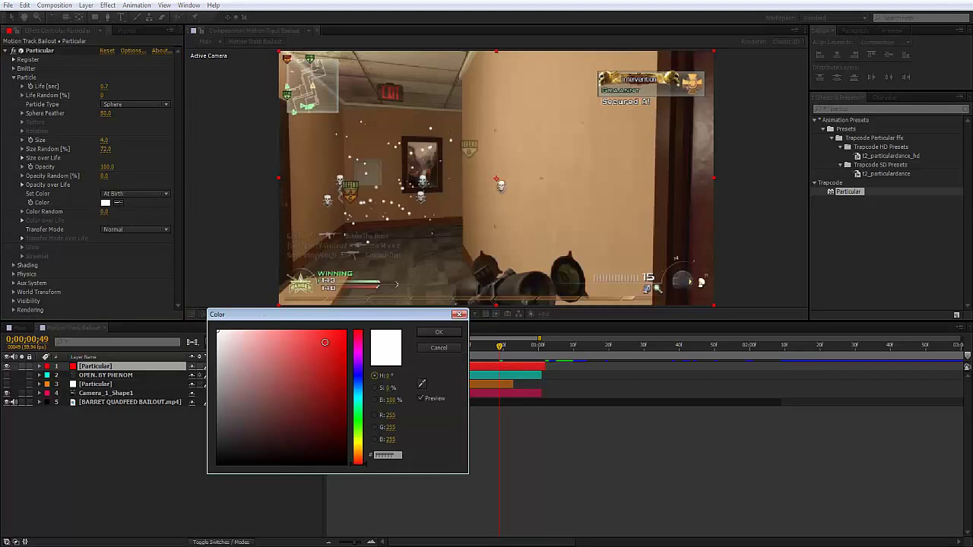
click(345, 332)
click(385, 355)
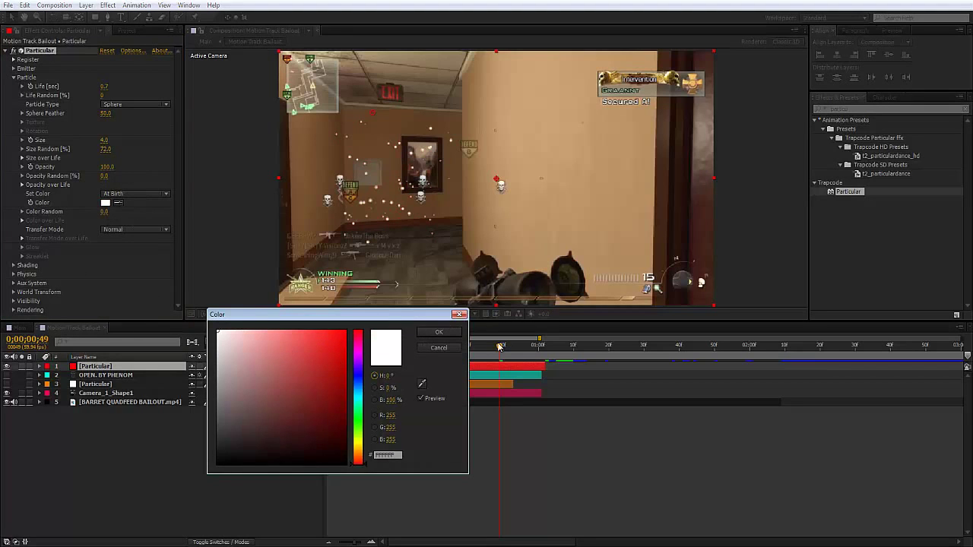
click(439, 332)
- Reopen the Emitter settings, try shifting the emitter's position, undo the shift, and scrub the timeline to review the particles
drag(395, 347, 339, 355)
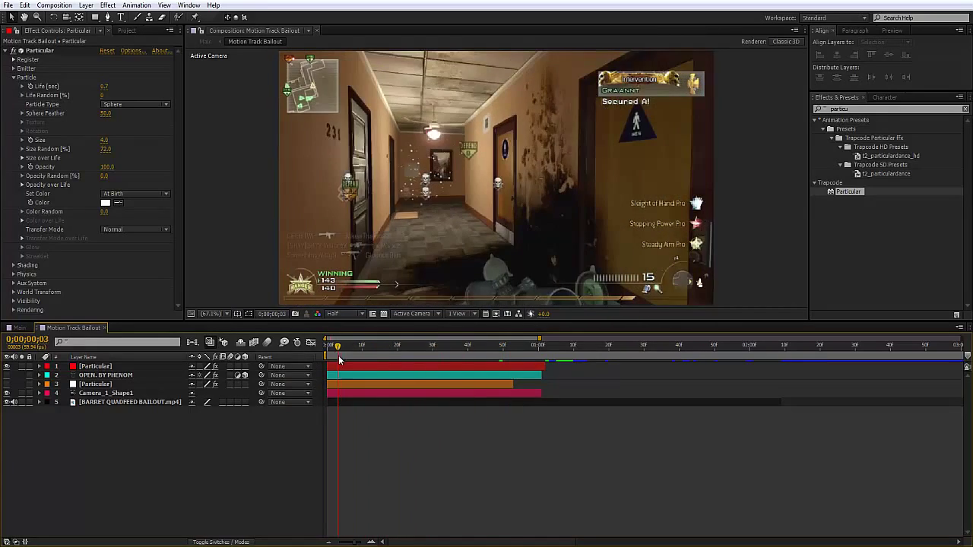
click(13, 78)
click(13, 68)
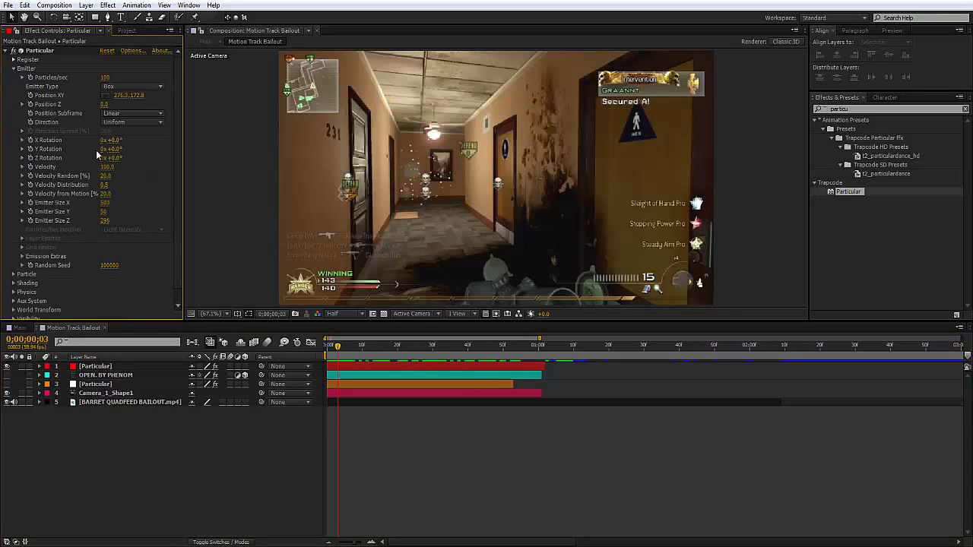
drag(112, 102, 186, 120)
key(ctrl+z)
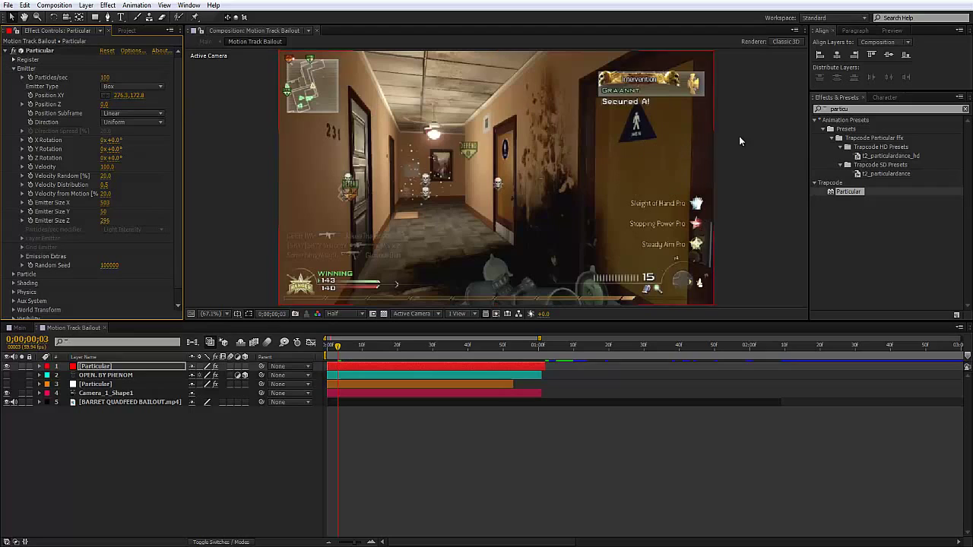
click(738, 139)
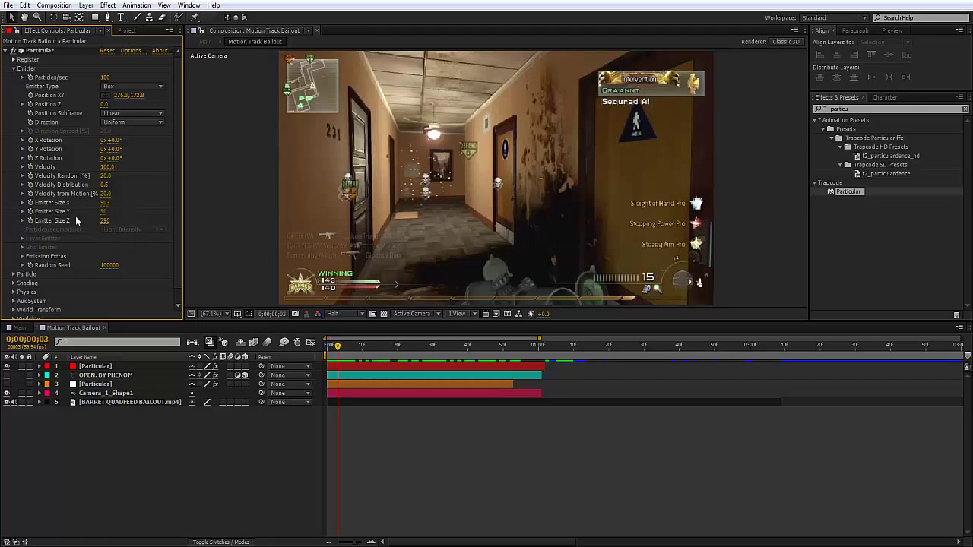
click(358, 475)
drag(341, 350, 478, 354)
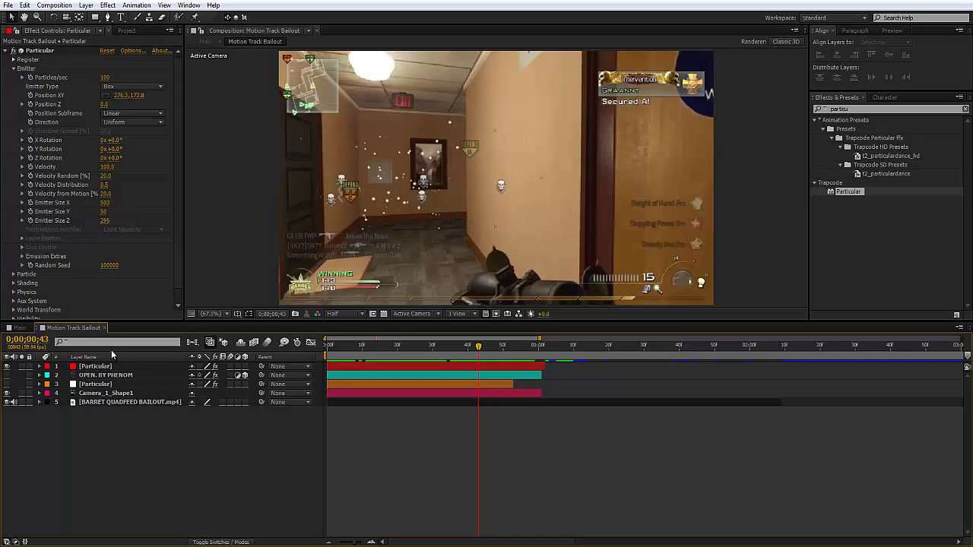
- Move the OPEN. BY PHENOM layer to the top of the layer stack, preview it at 0;00;00;12, and hide it again
click(90, 376)
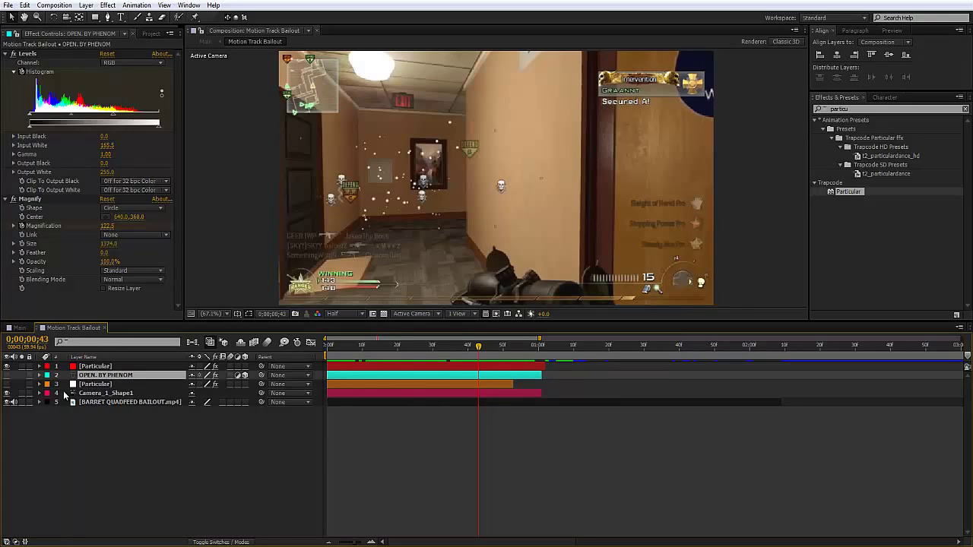
drag(114, 380, 107, 362)
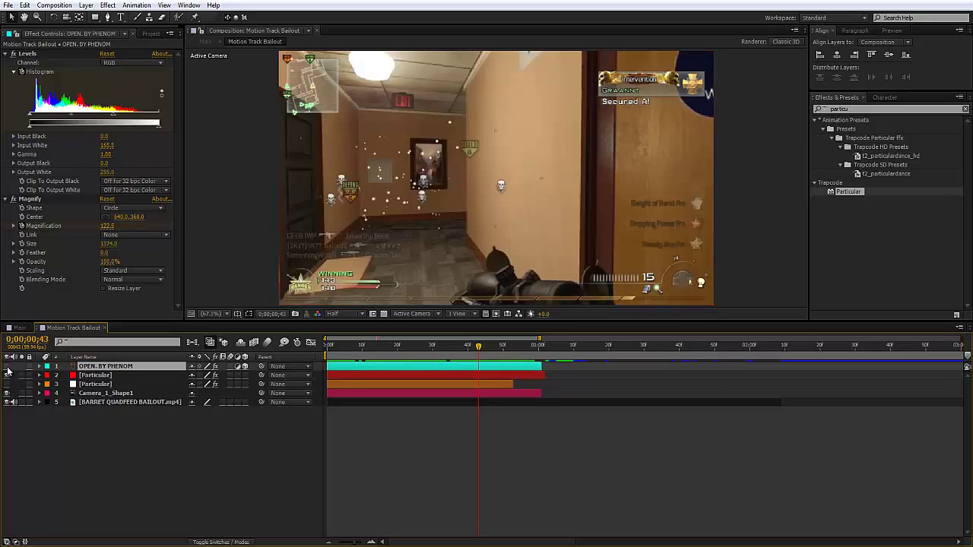
click(403, 454)
drag(373, 347, 369, 347)
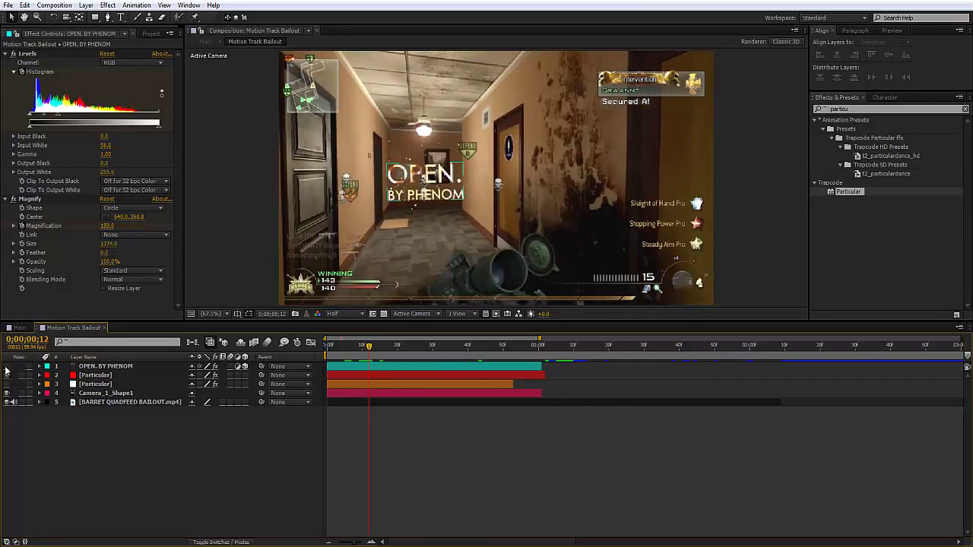
click(6, 366)
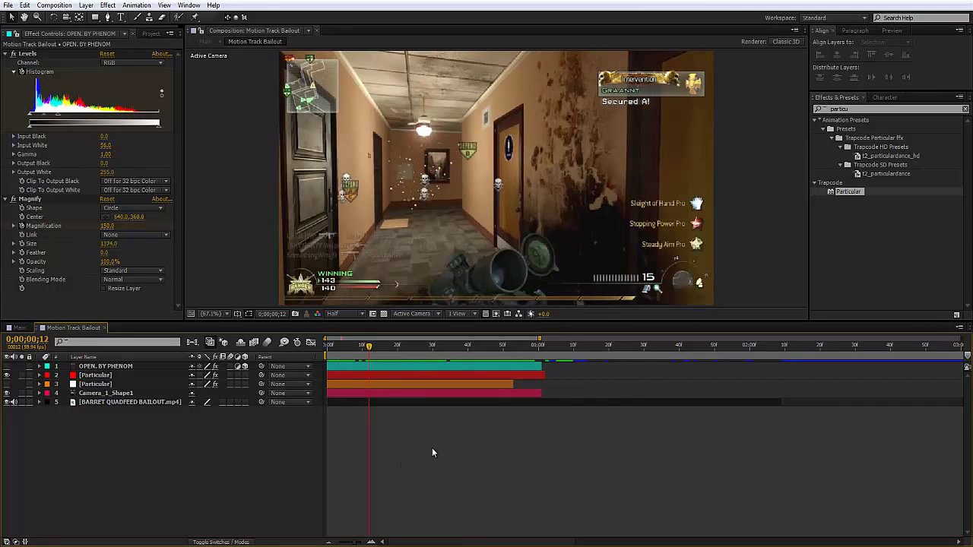
- Add a HELLO text layer over the hallway, enlarge it to 112 px, and position it in front of the particles
click(121, 17)
click(398, 189)
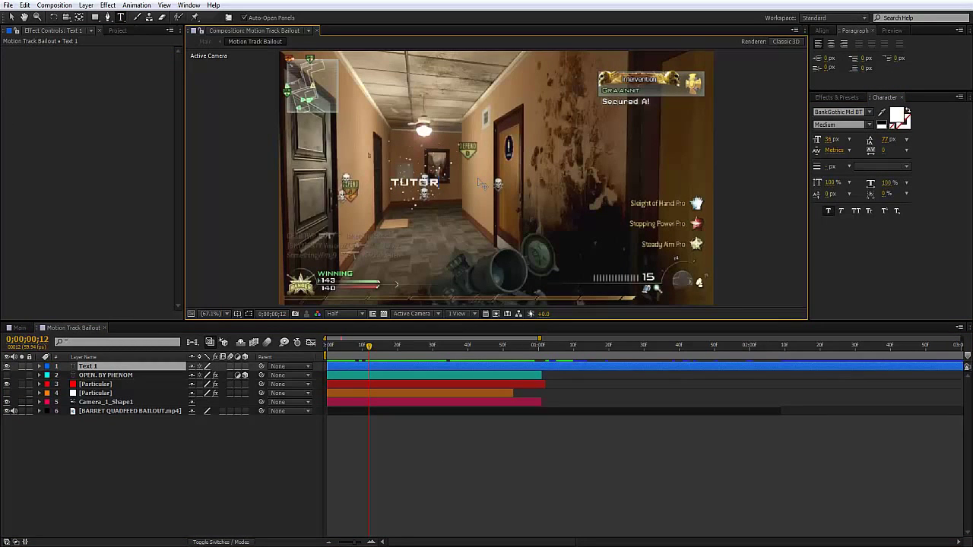
key(ctrl+z)
click(11, 17)
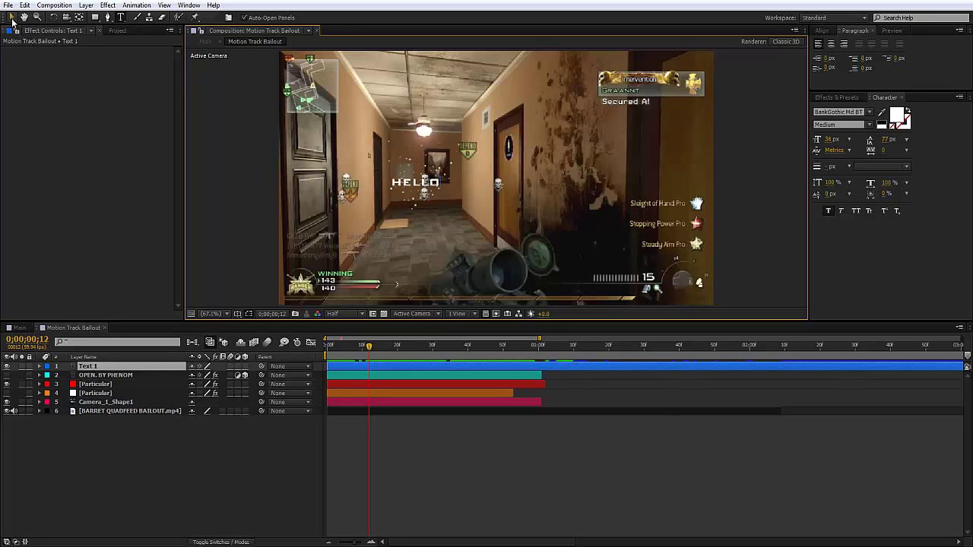
drag(829, 139, 888, 139)
drag(504, 186, 473, 177)
- Trim the end of the HELLO layer at 0;00;01;00 and return to the composition's start
click(538, 354)
key(alt+bracketright)
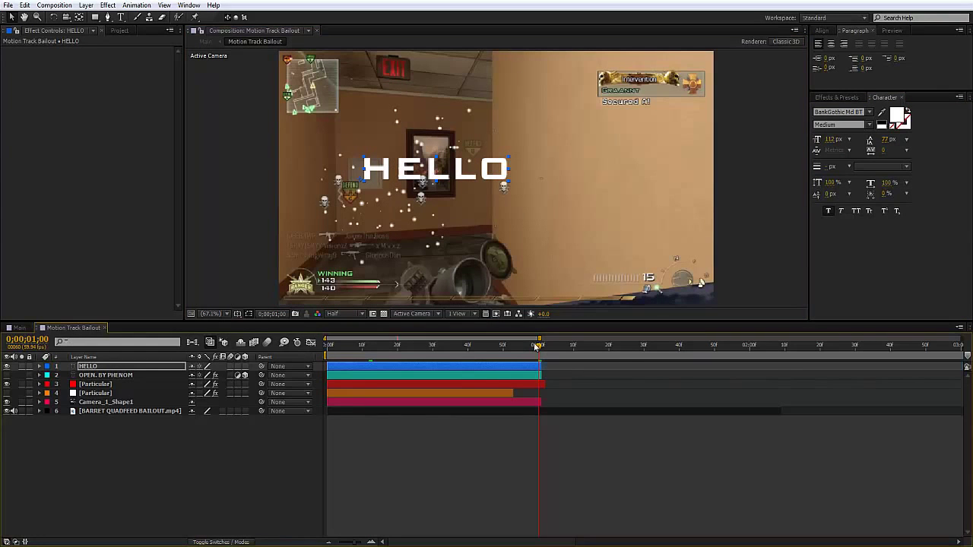
key(Home)
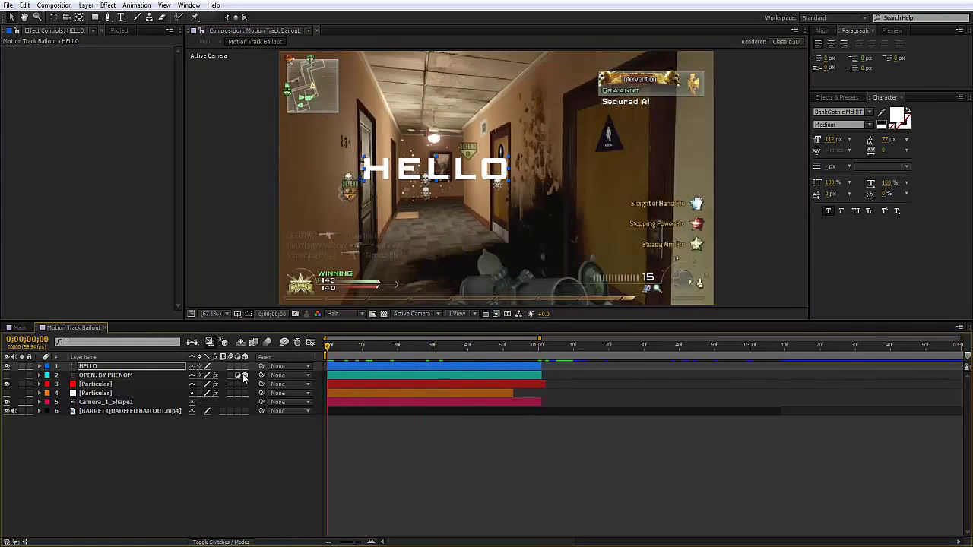
- Make the HELLO text a 3D layer and check its perspective at 0;00;00;38
click(245, 366)
drag(349, 355, 425, 353)
click(460, 353)
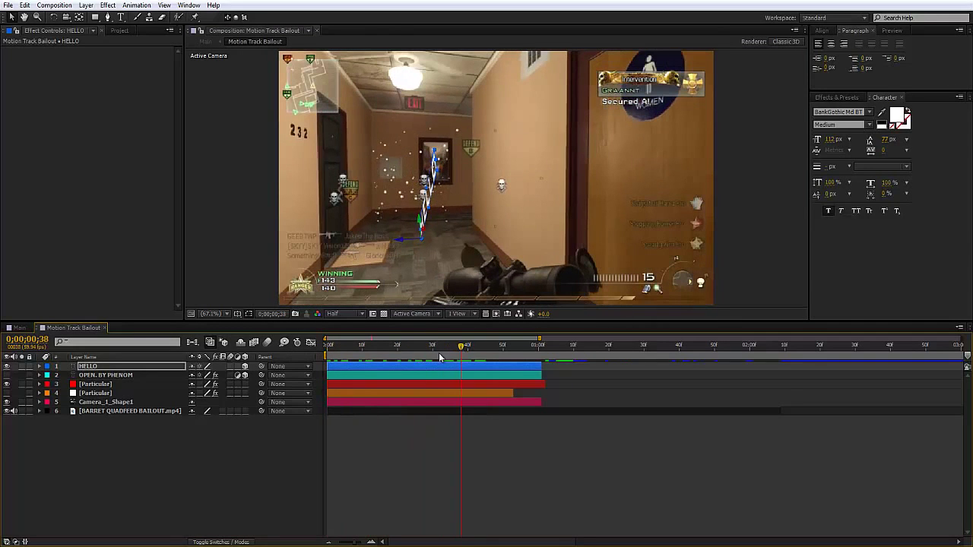
- Rotate HELLO to face the camera with orientation 347°, 331°, 302°, X rotation 49° and Z rotation 67°, and move it over the particles
key(r)
drag(202, 388, 187, 376)
key(ctrl+z)
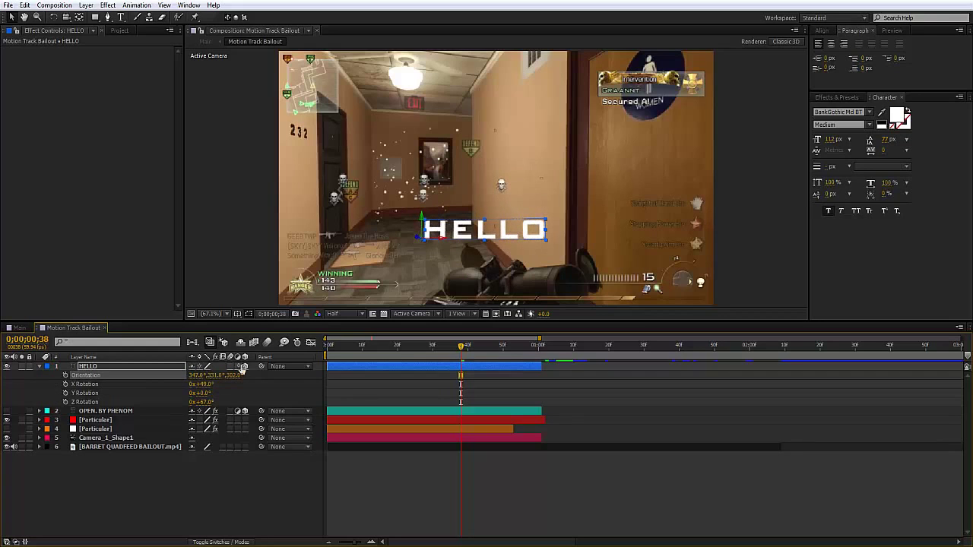
drag(459, 237, 403, 169)
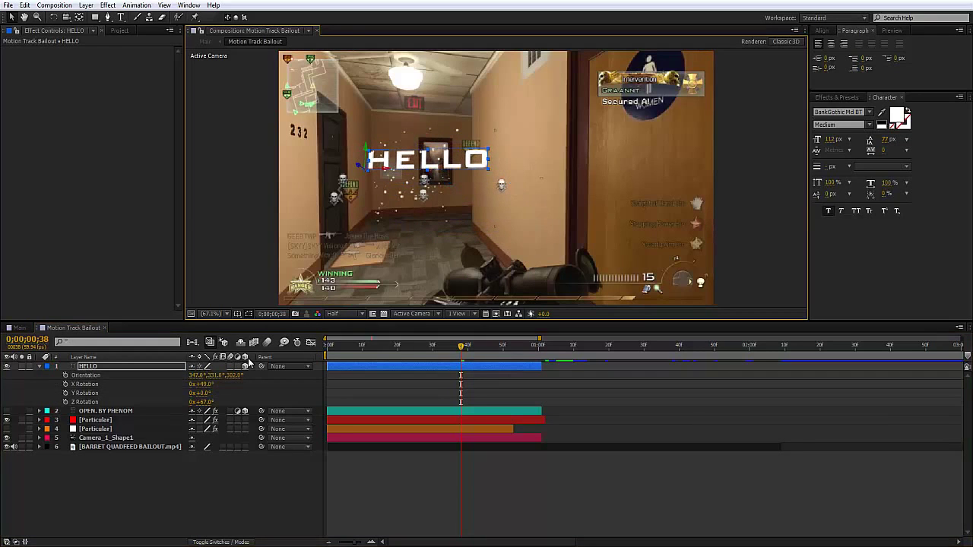
- Tilt HELLO diagonally with Y orientation 316°, Y rotation 17° and Z rotation 89°, and check it at 0;00;00;21
mouse_move(207, 402)
mouse_down()
mouse_move(198, 385)
mouse_move(216, 393)
mouse_move(216, 409)
mouse_move(216, 375)
mouse_move(203, 398)
mouse_move(215, 401)
mouse_up()
key(ctrl+z)
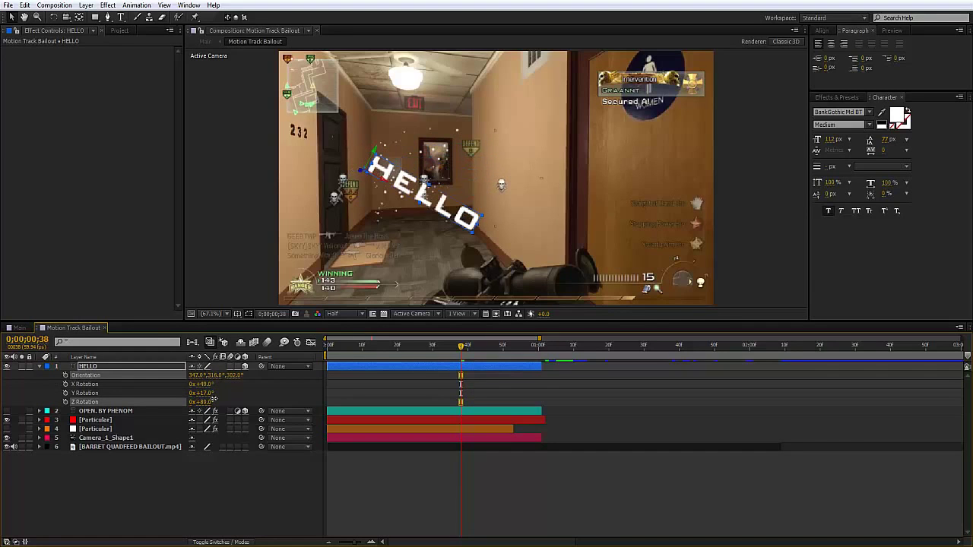
click(534, 467)
drag(463, 348, 402, 368)
click(416, 372)
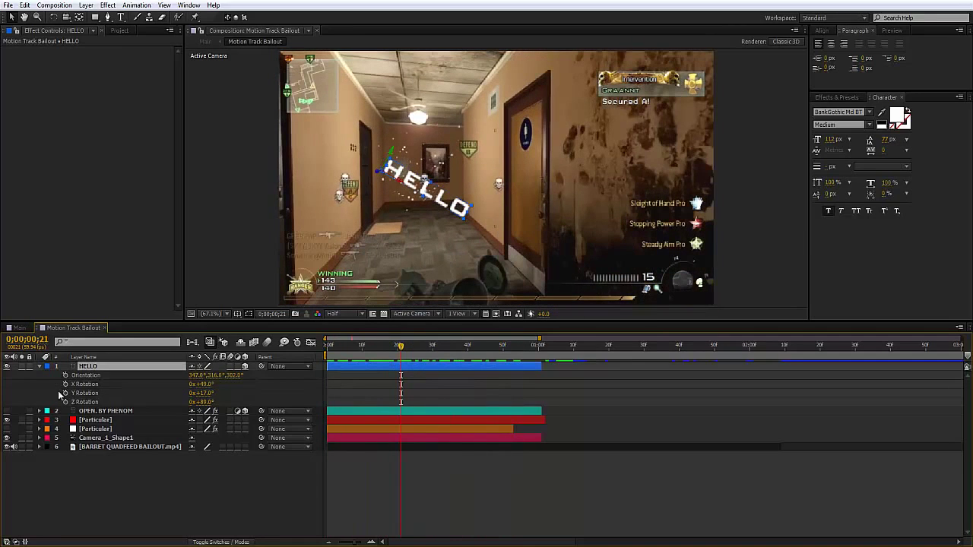
click(40, 367)
click(338, 441)
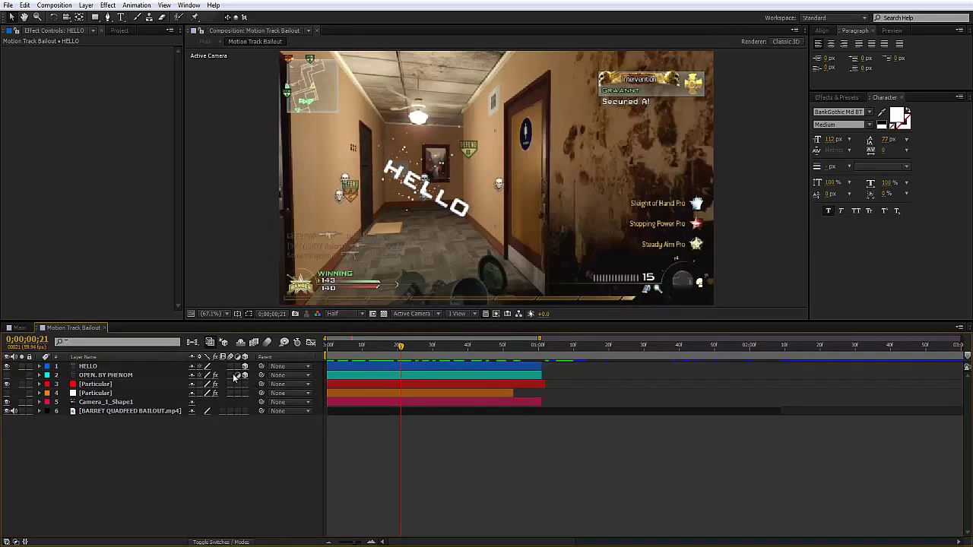
- Turn the HELLO text into an adjustment layer, keeping its start at the composition's beginning
click(141, 370)
click(238, 367)
click(392, 367)
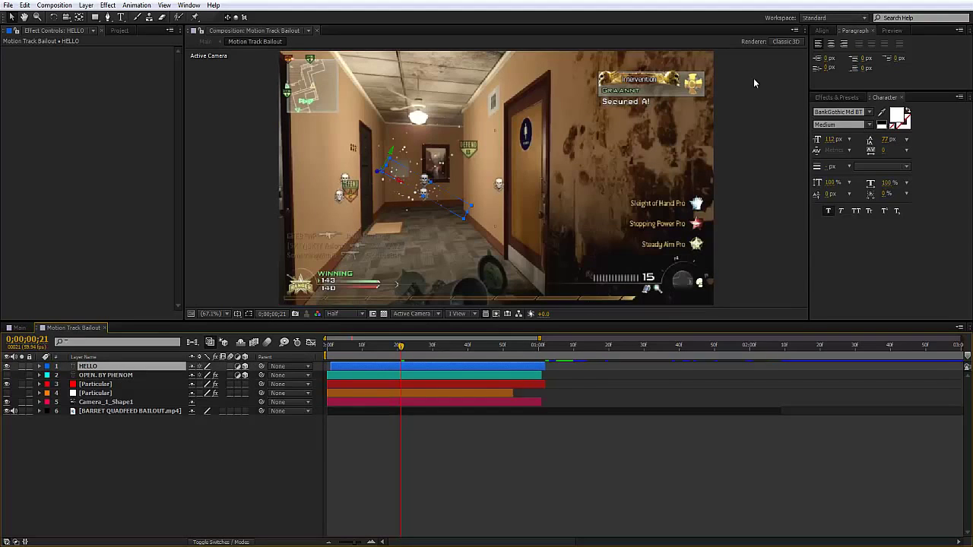
drag(371, 373, 367, 370)
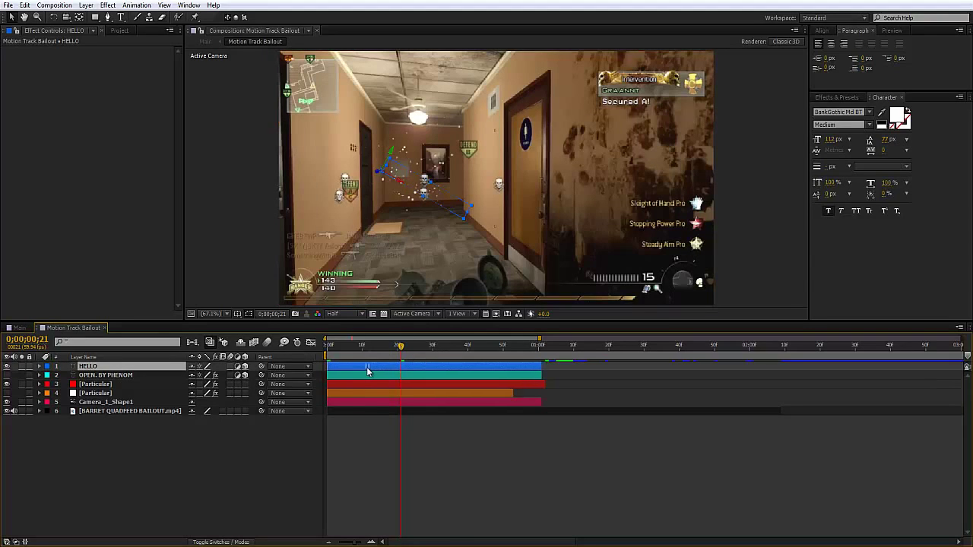
- Apply the Levels effect to the HELLO layer and set its Input White to 58
click(837, 98)
click(853, 111)
text(levels)
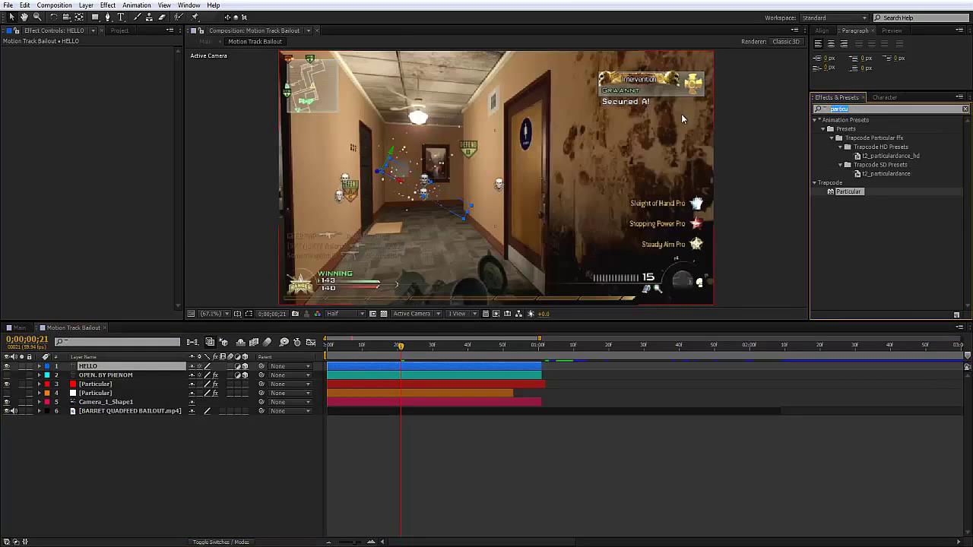
drag(842, 184, 87, 114)
drag(154, 115, 60, 120)
- Inspect the lettering up close at Full resolution, try a Gamma of 1.47, and refine the Levels Input White to 54
scroll(436, 238, up, 3)
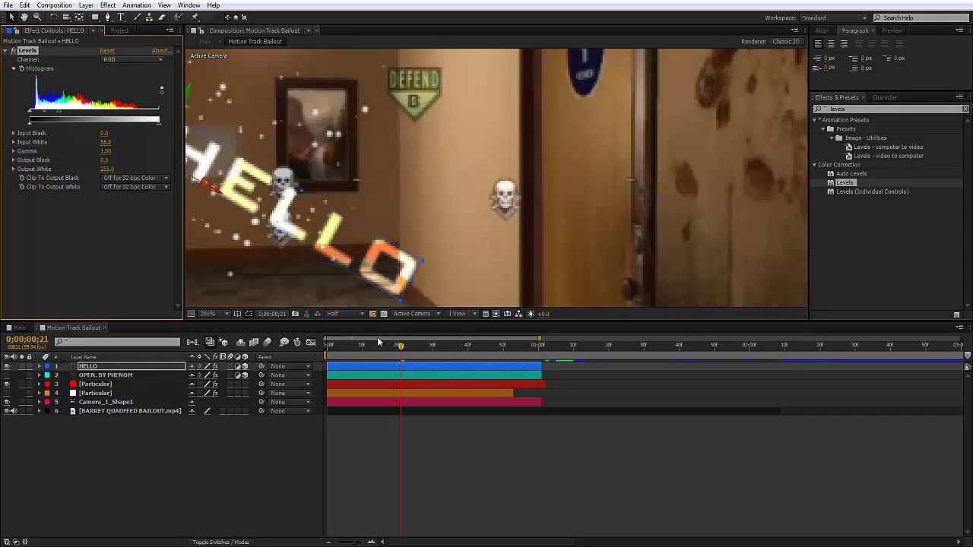
click(342, 313)
click(338, 323)
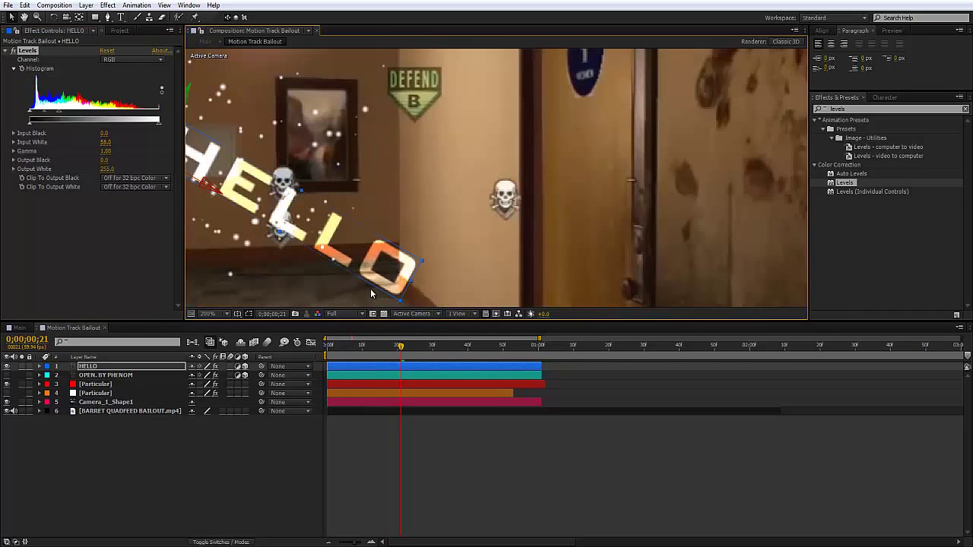
drag(361, 277, 493, 237)
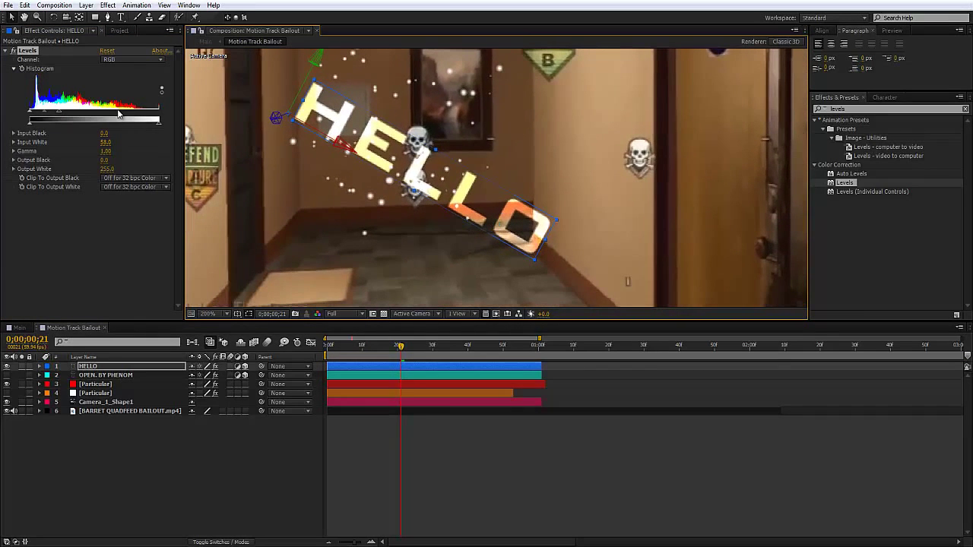
drag(56, 118, 42, 113)
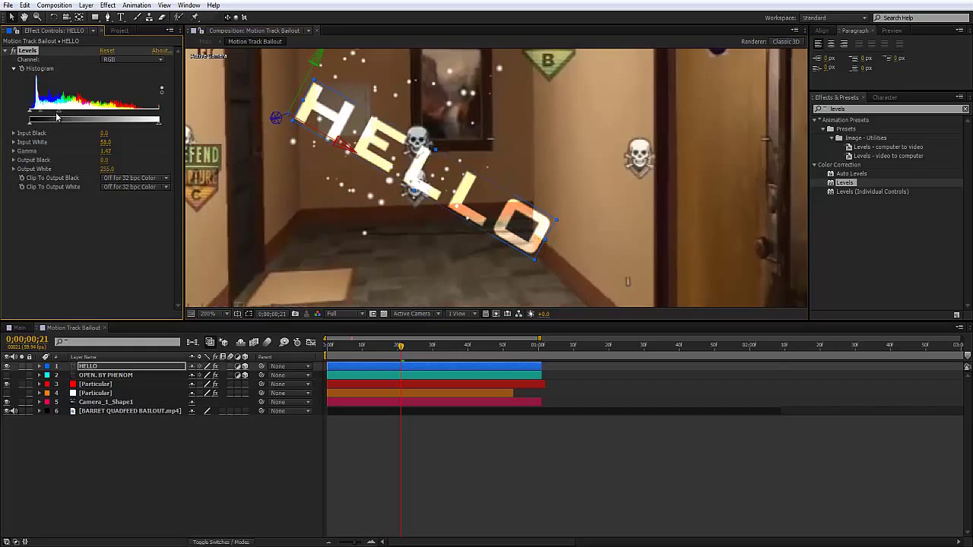
drag(149, 112, 158, 112)
mouse_move(30, 111)
mouse_down()
mouse_move(107, 116)
mouse_move(31, 118)
mouse_move(43, 118)
mouse_up()
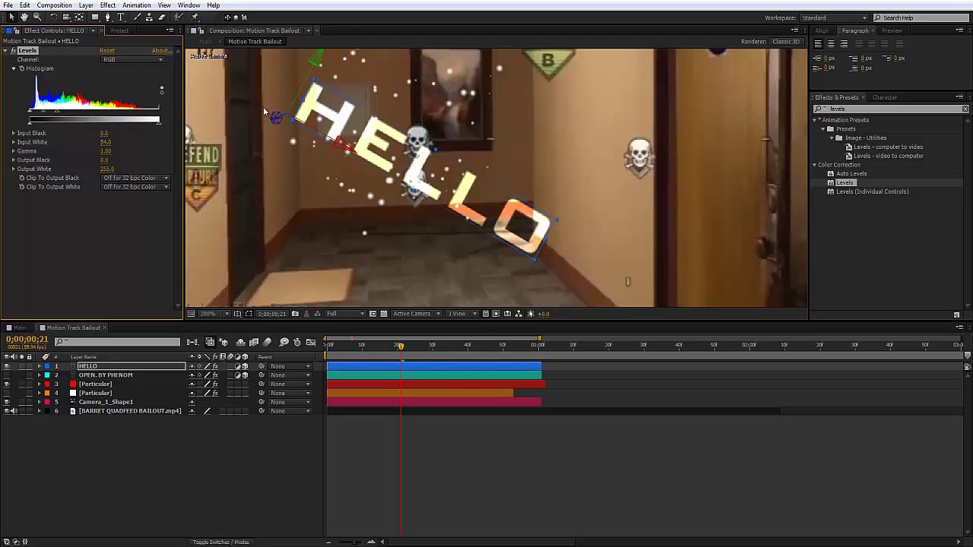
scroll(614, 149, down, 2)
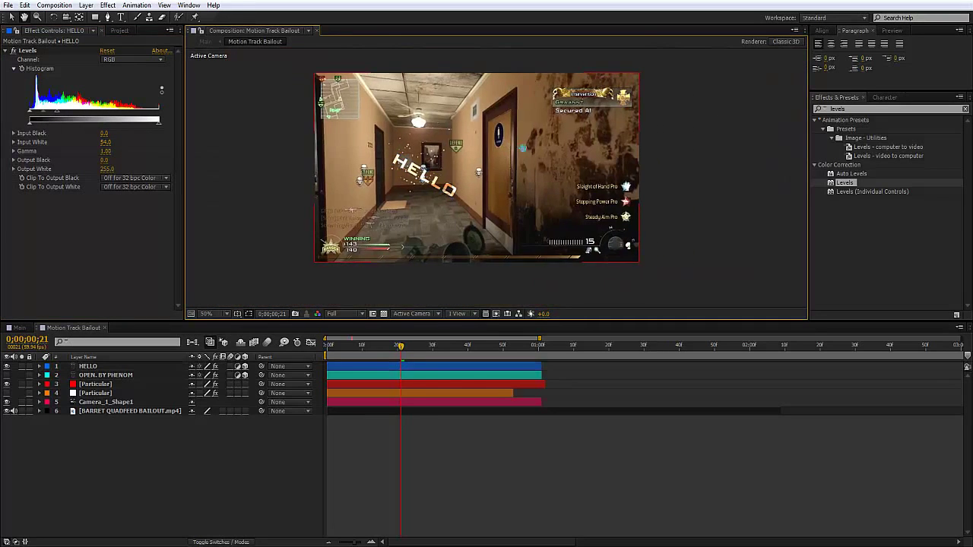
scroll(491, 174, up, 2)
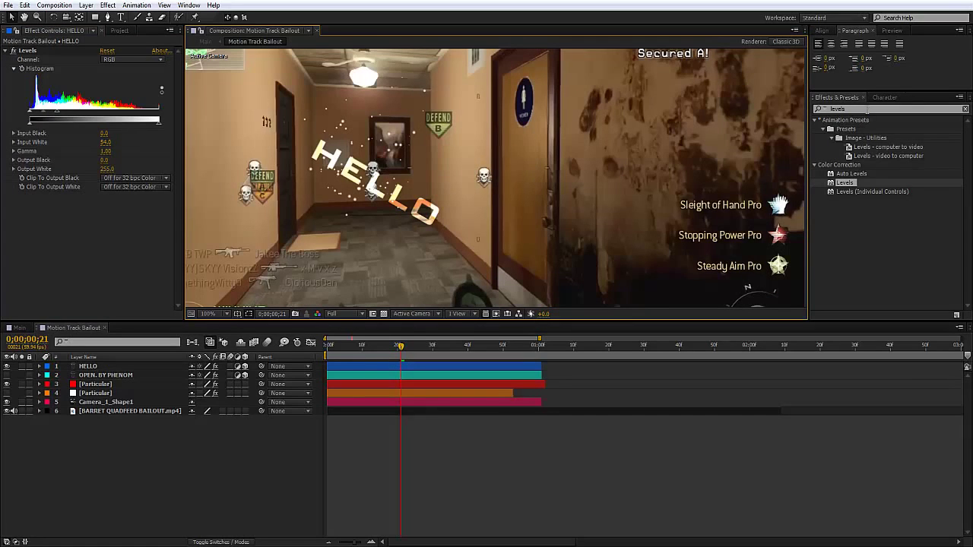
- Apply the Magnify effect to the HELLO layer and enlarge its Size to 1774
click(866, 109)
text(magj)
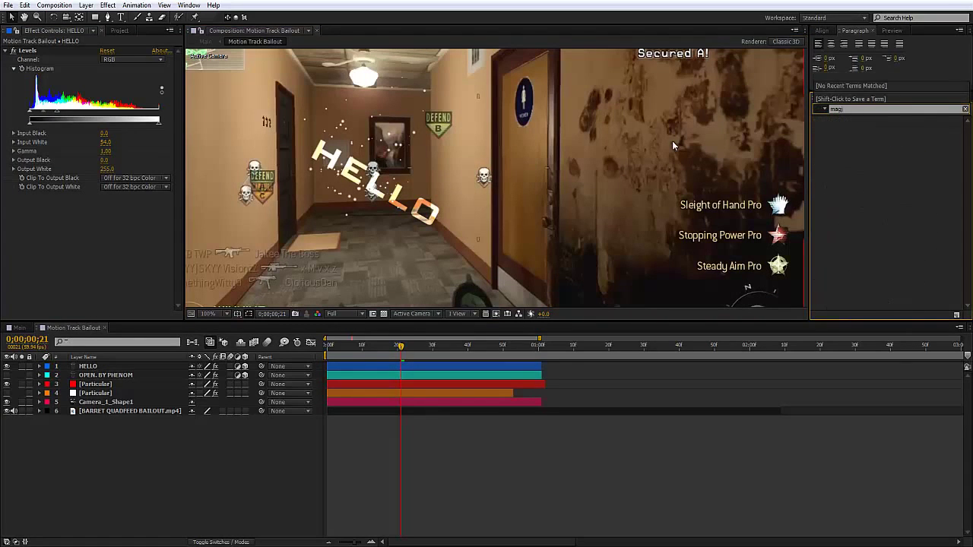
key(BackSpace)
text(ni)
drag(851, 174, 144, 236)
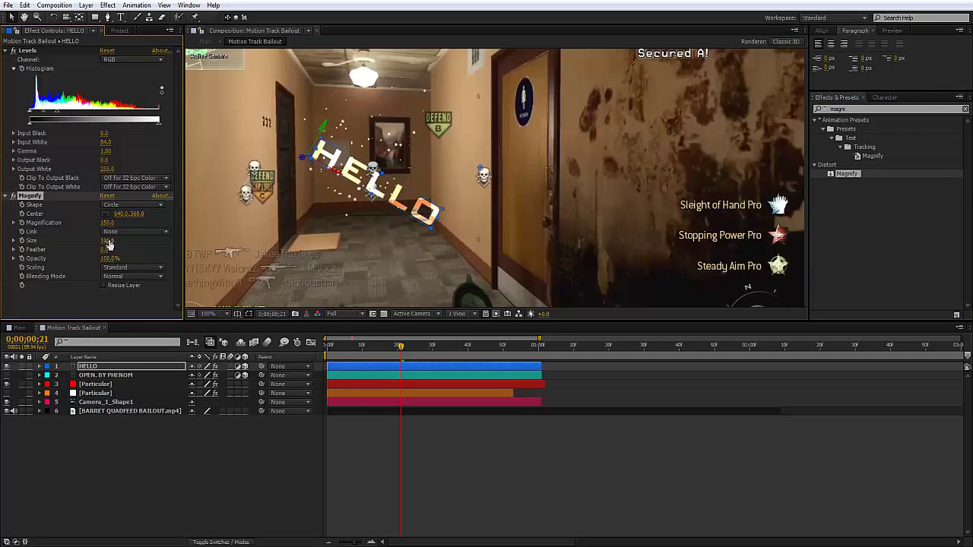
drag(108, 240, 970, 256)
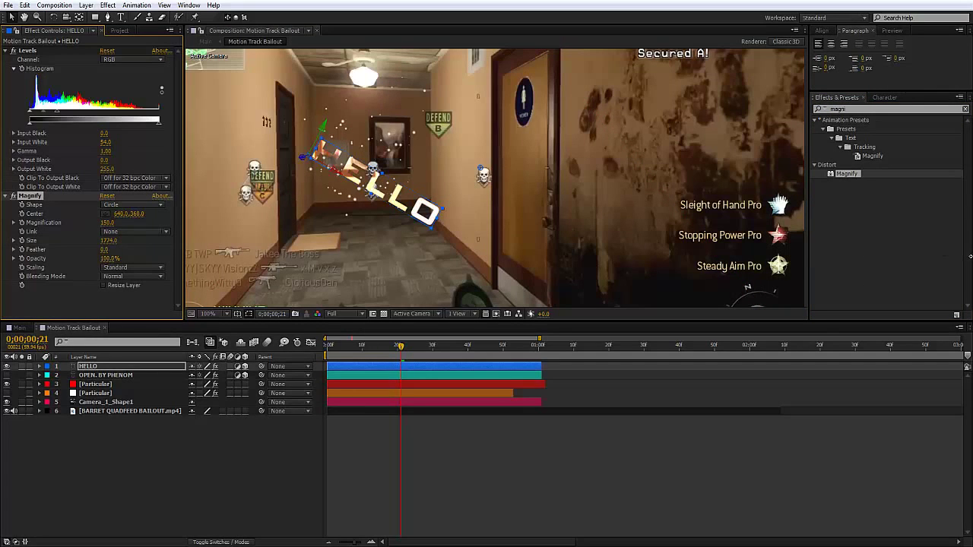
click(500, 481)
- Set the preview back to Half resolution and fit the whole frame in the viewer
click(338, 314)
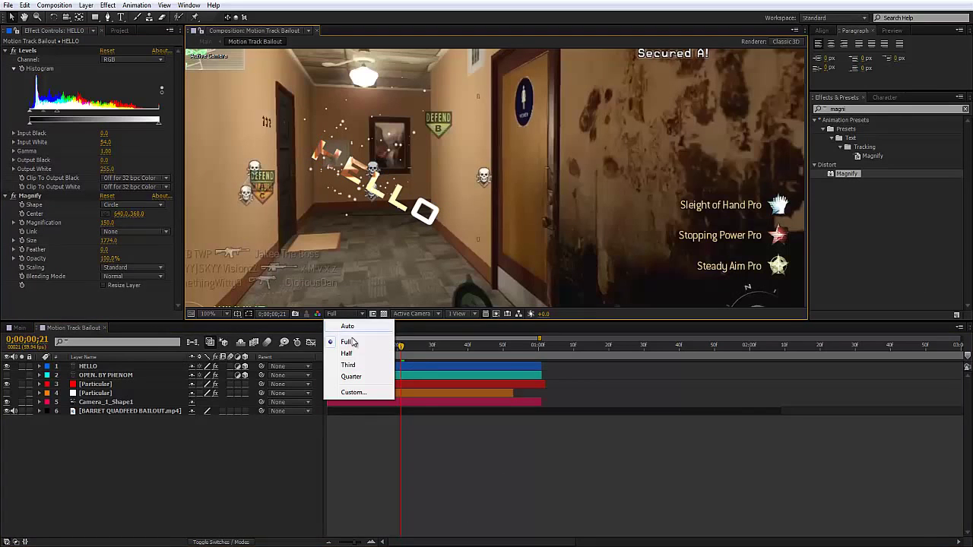
click(357, 355)
click(225, 313)
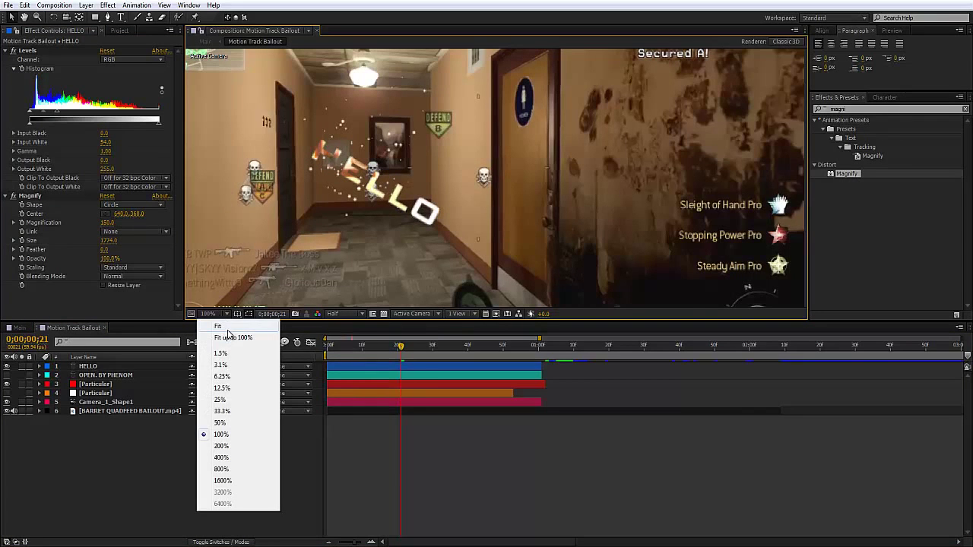
click(232, 337)
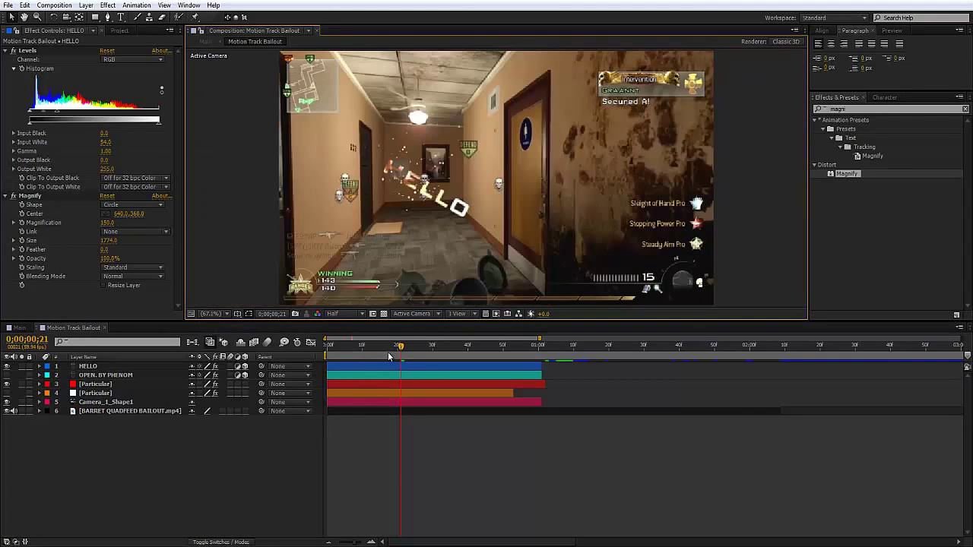
- Fade out HELLO and the red Particular layer with Opacity keyframes of 100% at 0;00;00;32 and 0% at 0;00;00;51
click(333, 344)
drag(333, 344, 439, 354)
click(449, 366)
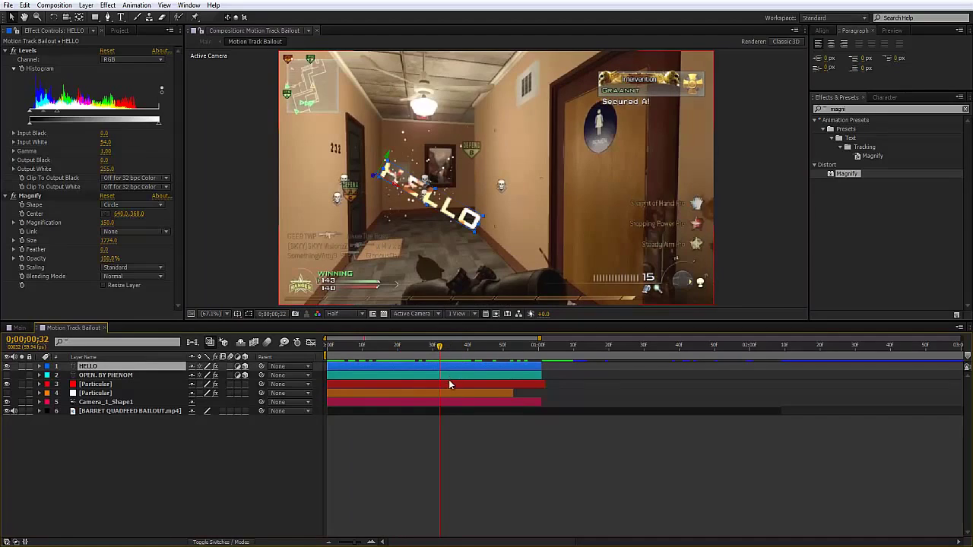
ctrl+click(453, 384)
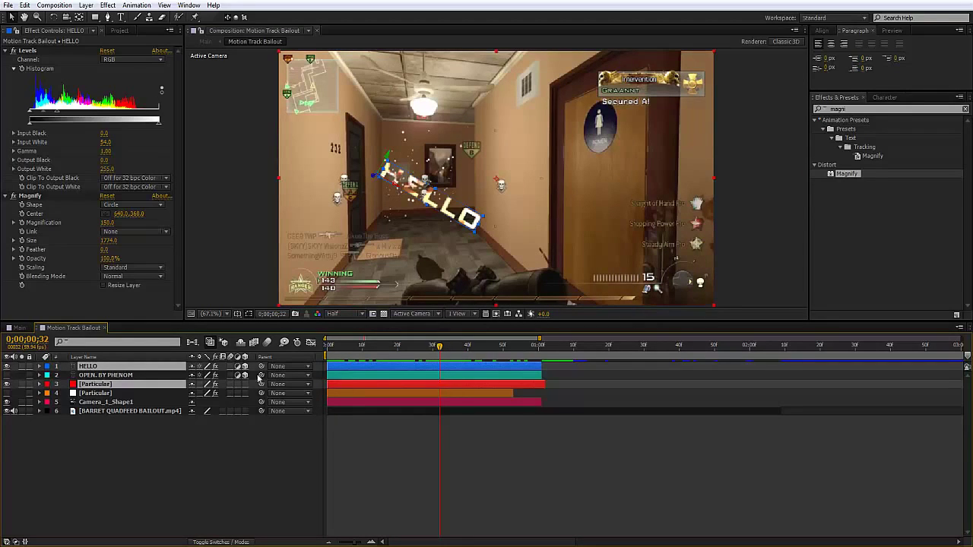
key(alt+shift+t)
key(space)
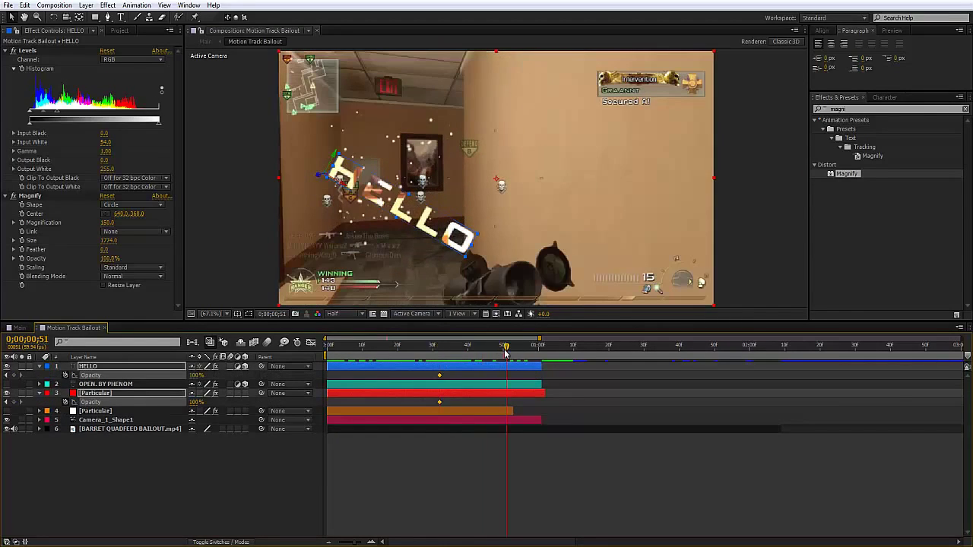
click(362, 441)
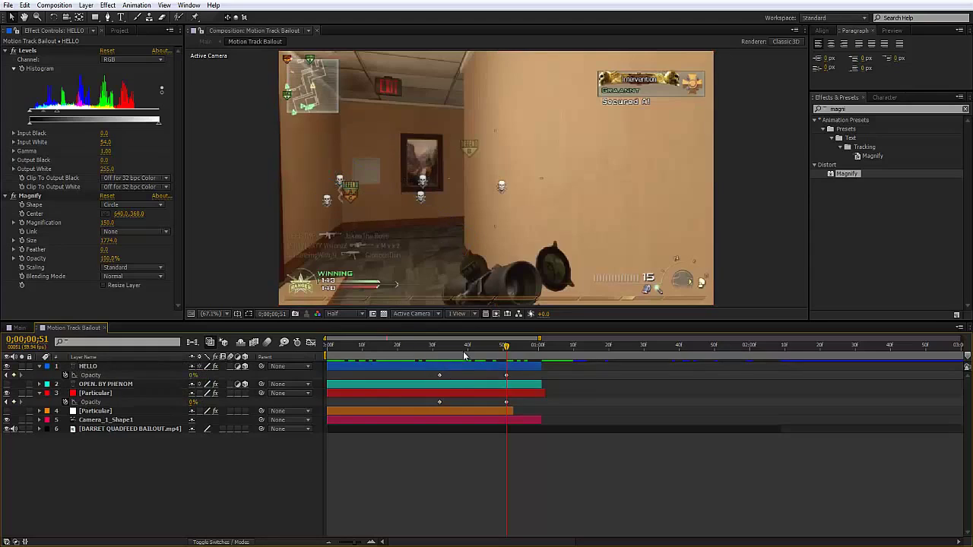
- Preview the fade-out from the composition's start and return to the first frame
drag(465, 357, 298, 348)
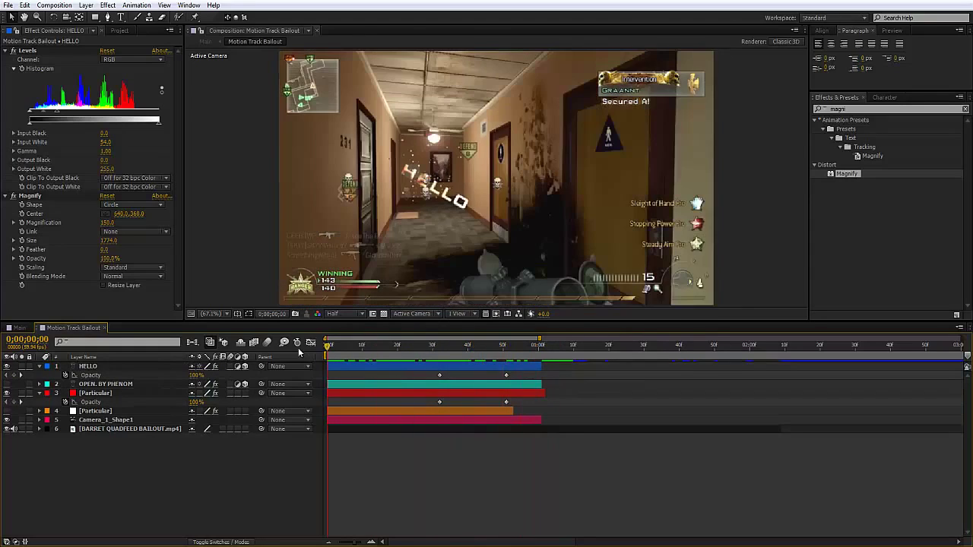
key(space)
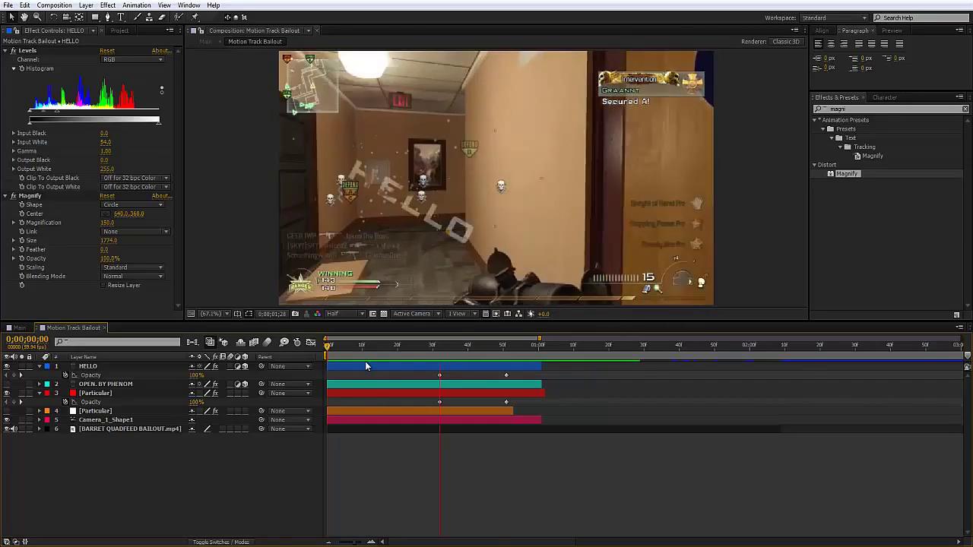
drag(415, 349, 499, 352)
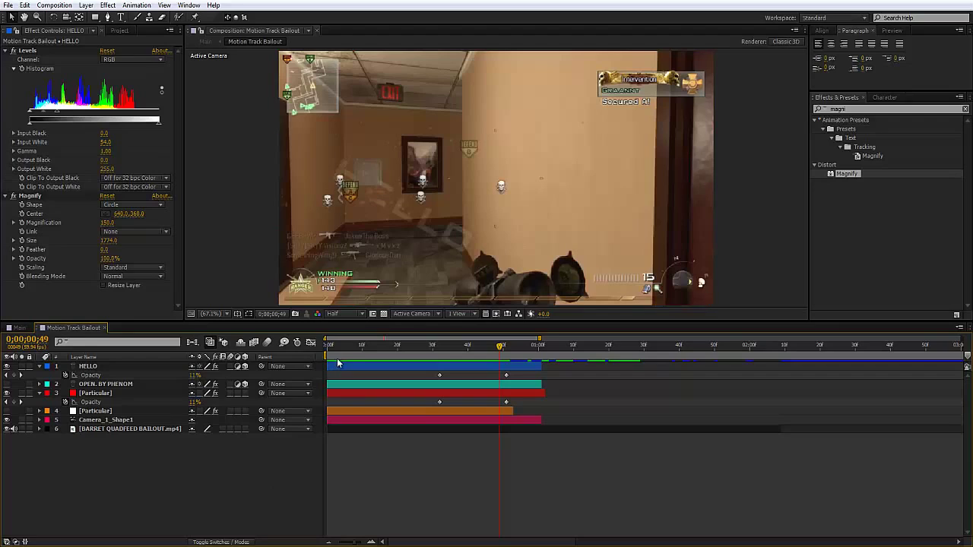
drag(337, 350, 236, 393)
- Open the red Particular layer's effect settings and review the opening frames up to 0;00;00;24
click(108, 394)
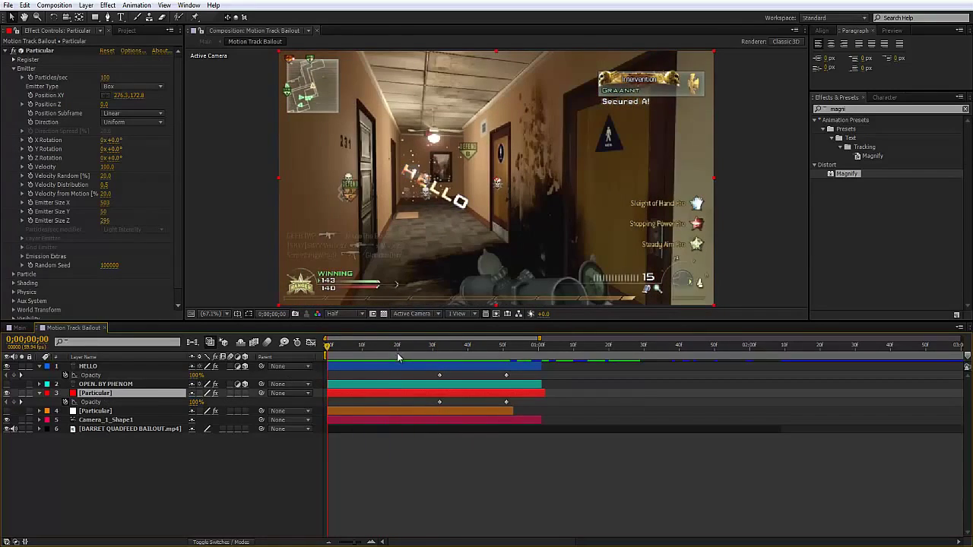
drag(397, 357, 338, 348)
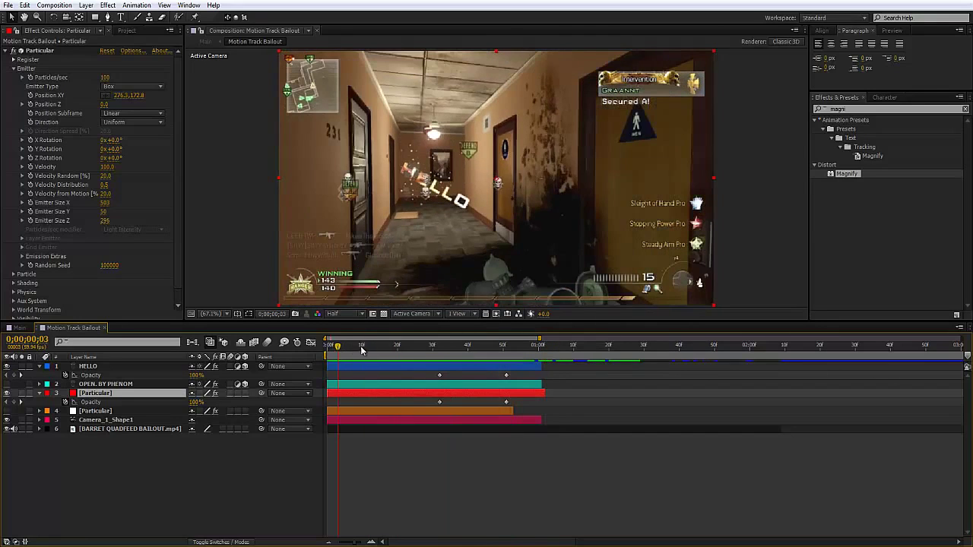
key(space)
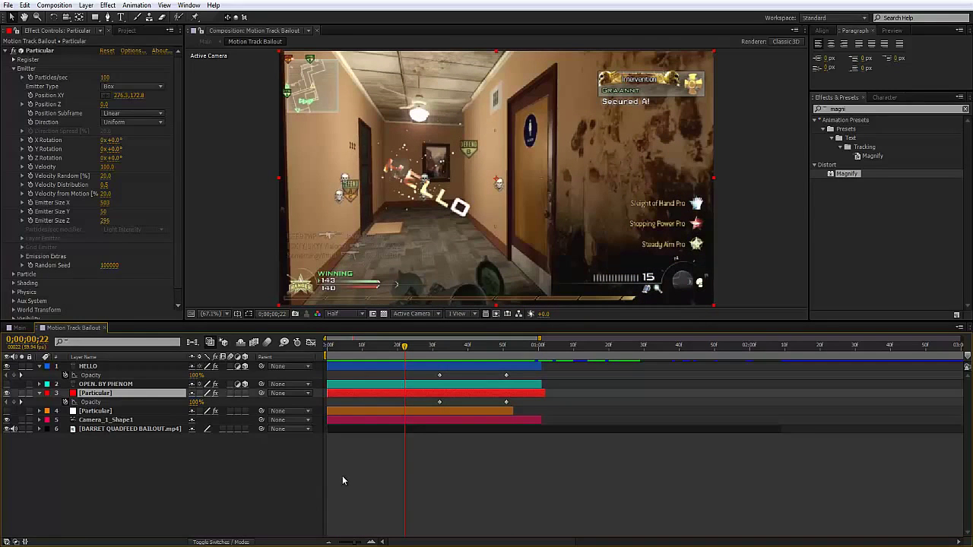
drag(420, 348, 408, 351)
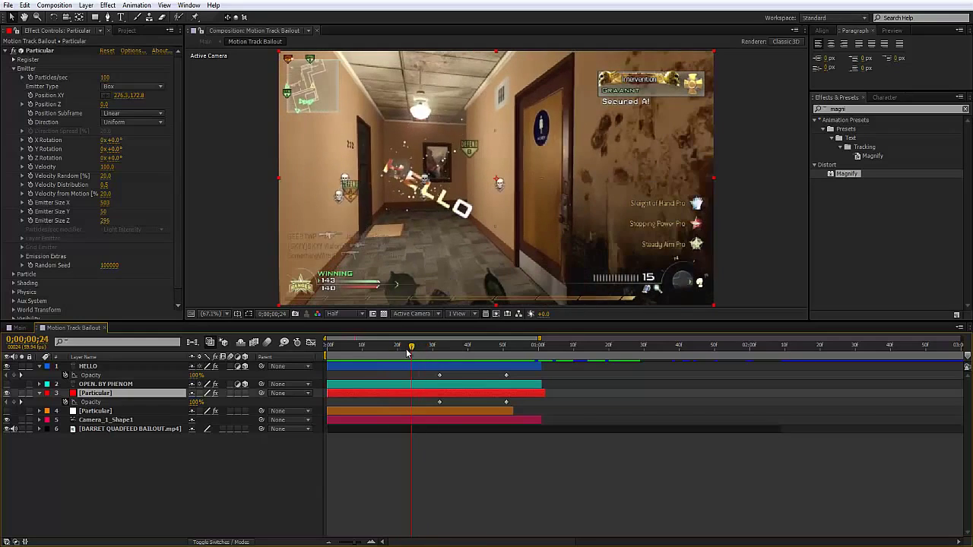
key(=)
key(-)
key(=)
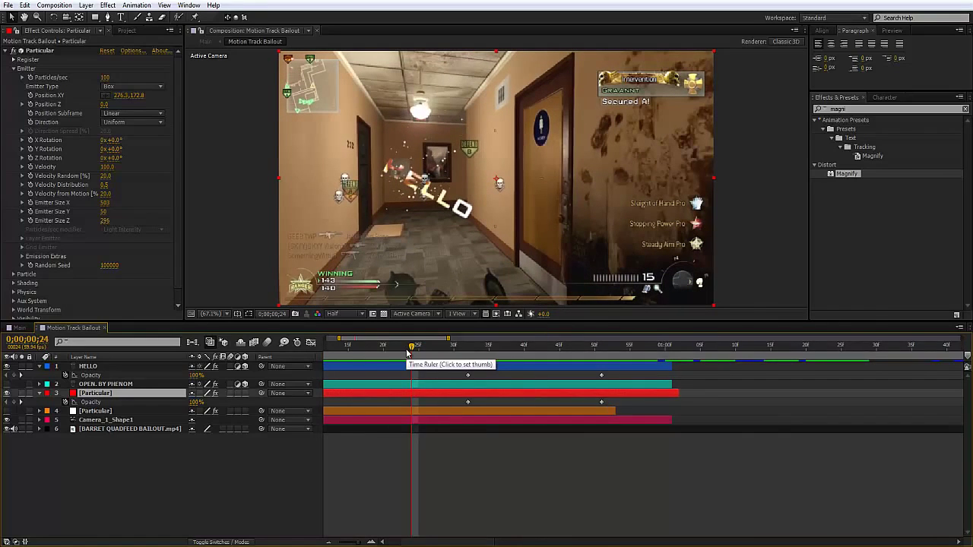
key(minus)
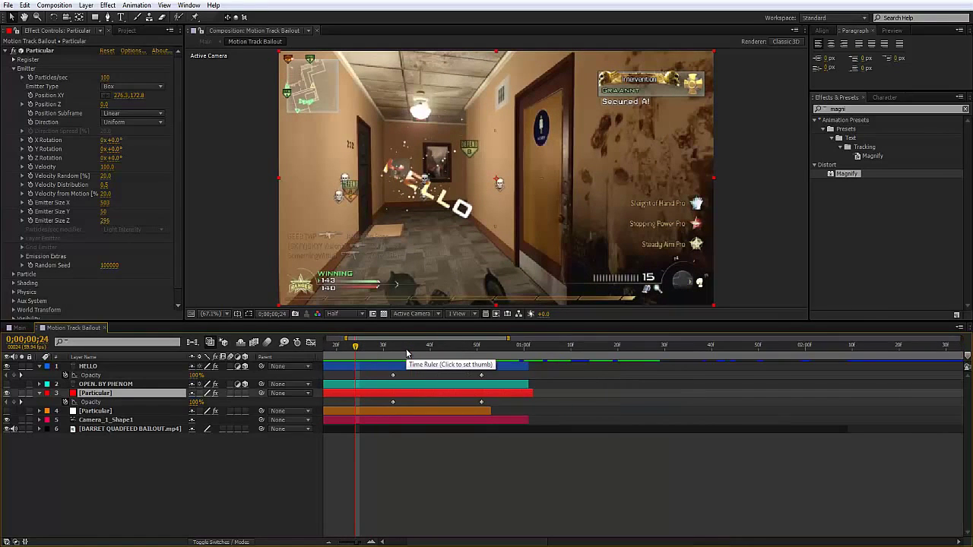
drag(507, 337, 261, 348)
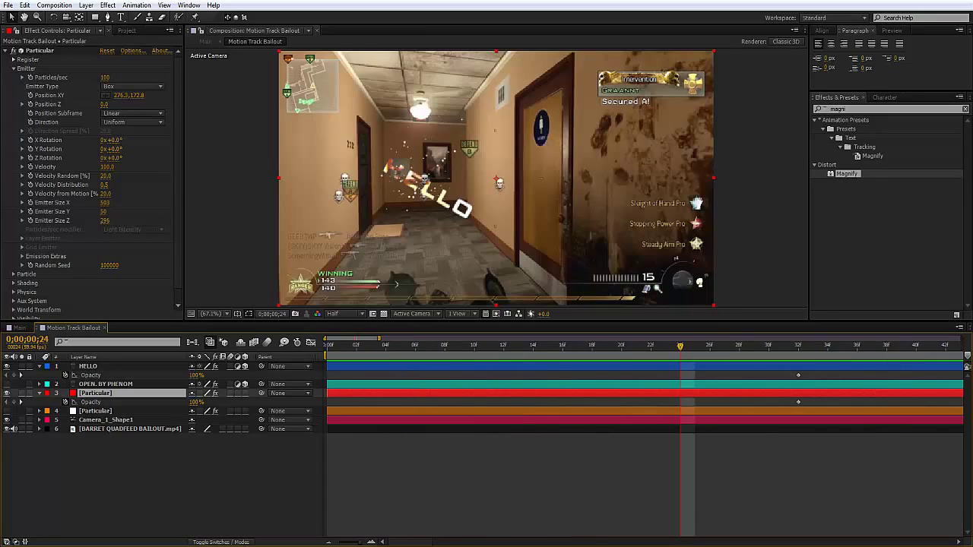